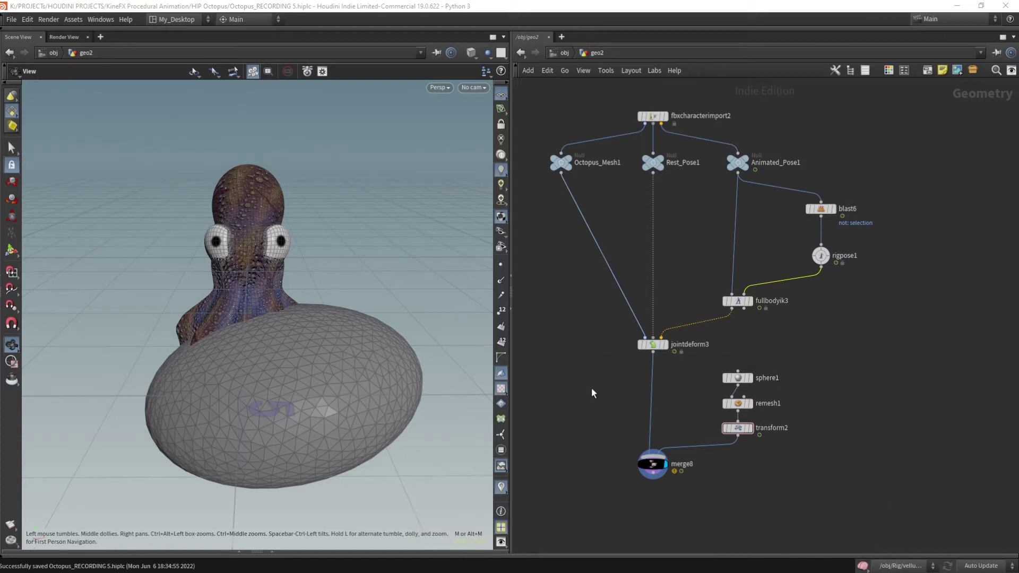
Display the octopus at jointdeform3 and try pulling rigpose1's leg7_tip control outward, also selecting the Head_1 control.
{"action": "left_click_drag", "start_coordinate": [244, 370], "coordinate": [403, 407]}
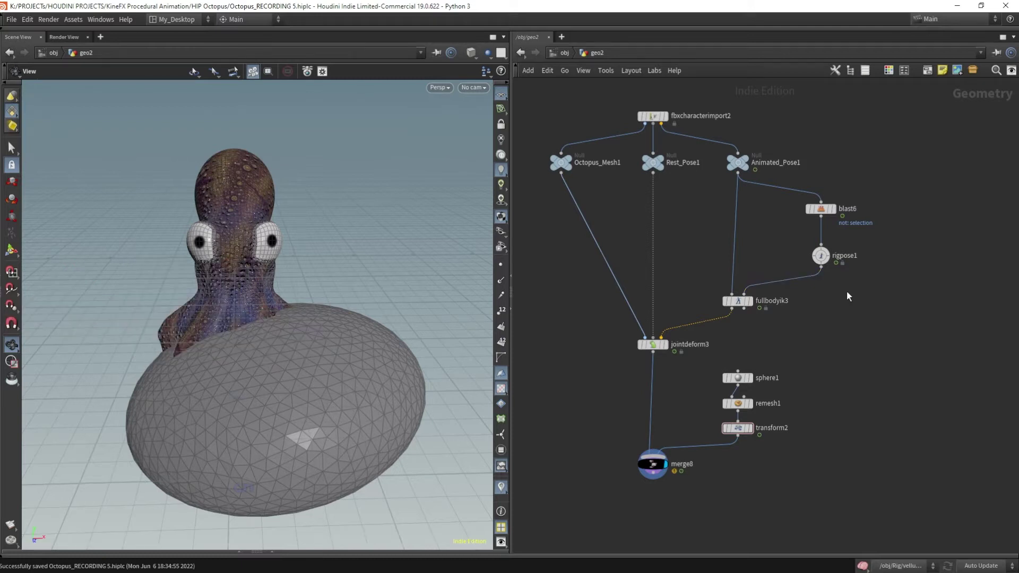
{"action": "left_click", "coordinate": [664, 344]}
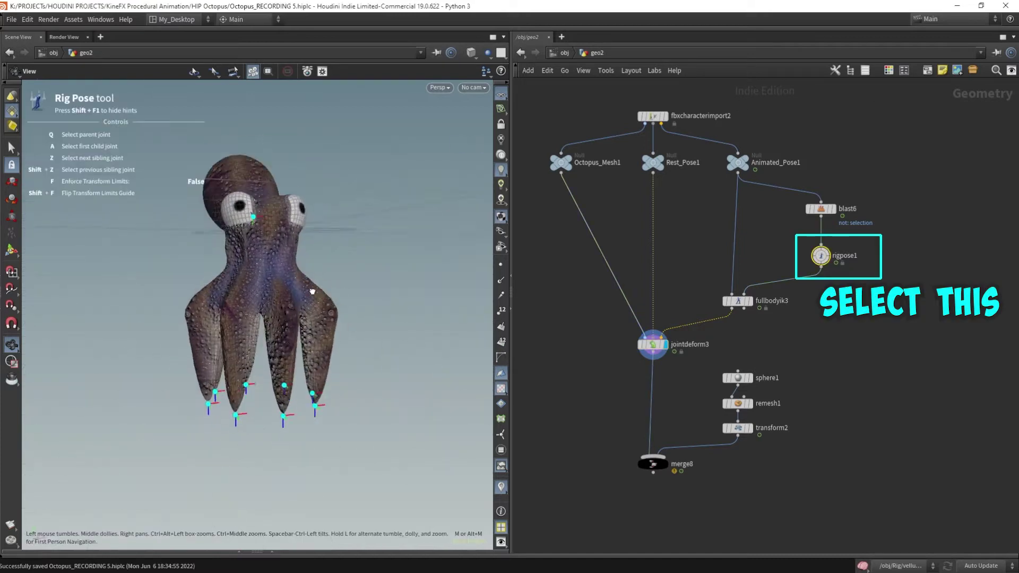
{"action": "left_click", "coordinate": [318, 400]}
{"action": "left_click_drag", "start_coordinate": [318, 399], "coordinate": [368, 329]}
{"action": "left_click", "coordinate": [258, 208]}
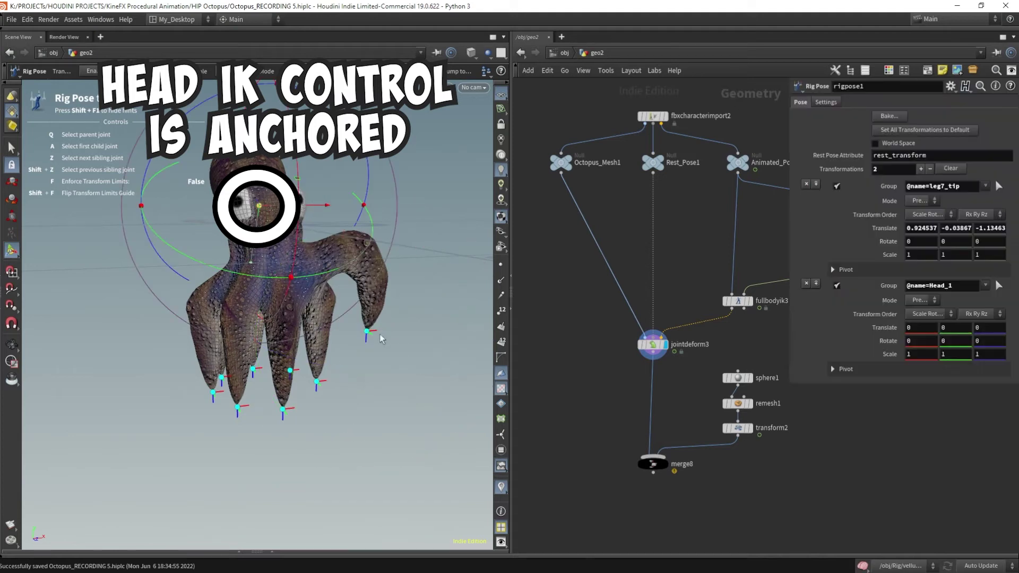
{"action": "left_click_drag", "start_coordinate": [369, 333], "coordinate": [419, 354]}
Try moving the leg6_tip and leg5_tip controls to test how the other tentacles follow.
{"action": "left_click", "coordinate": [283, 409]}
{"action": "left_click_drag", "start_coordinate": [282, 409], "coordinate": [338, 365]}
{"action": "left_click", "coordinate": [237, 408]}
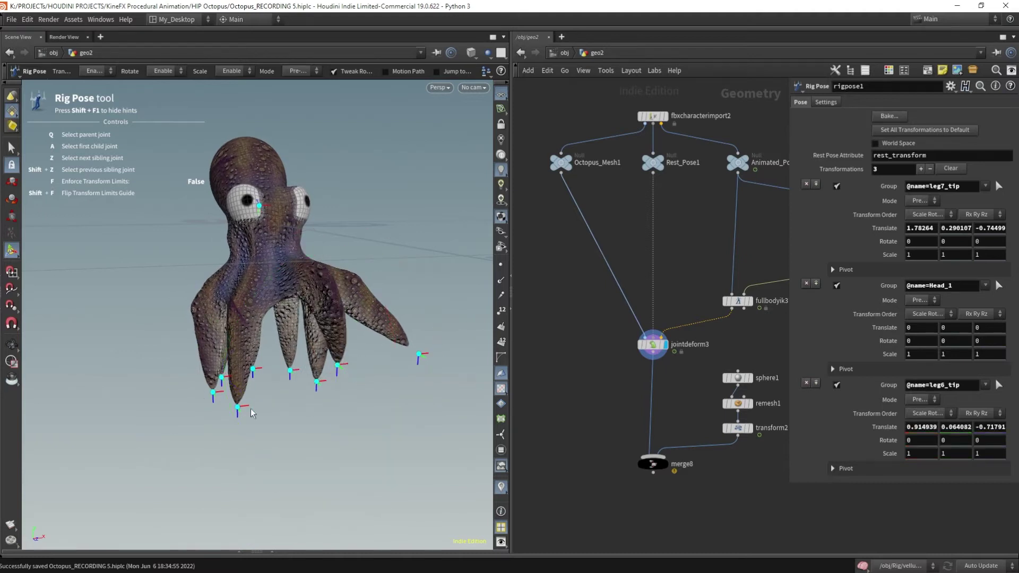
{"action": "left_click_drag", "start_coordinate": [238, 408], "coordinate": [249, 387]}
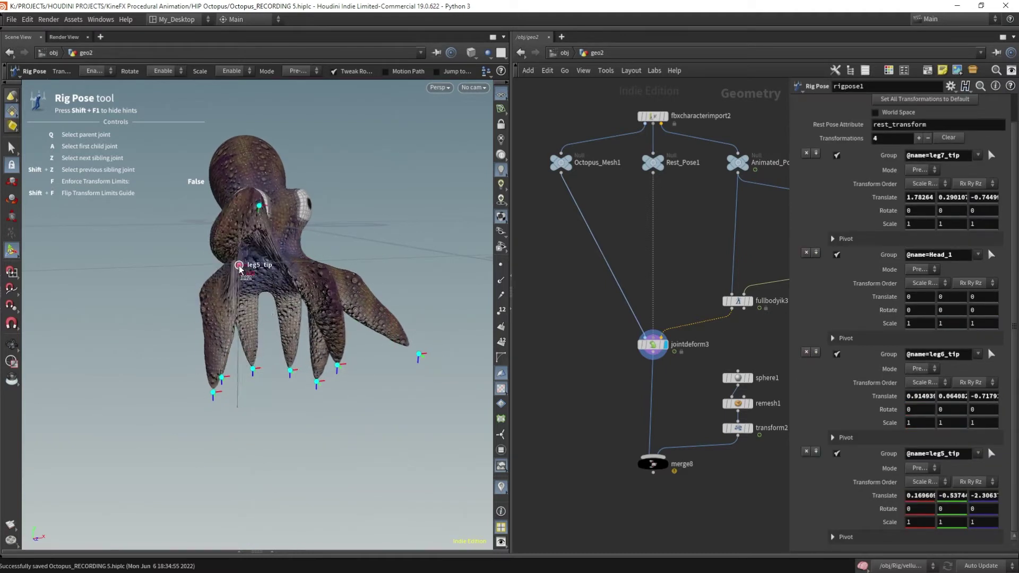
Reset the test pose by clearing all transformations on rigpose1.
{"action": "middle_click_drag", "start_coordinate": [715, 265], "coordinate": [668, 273]}
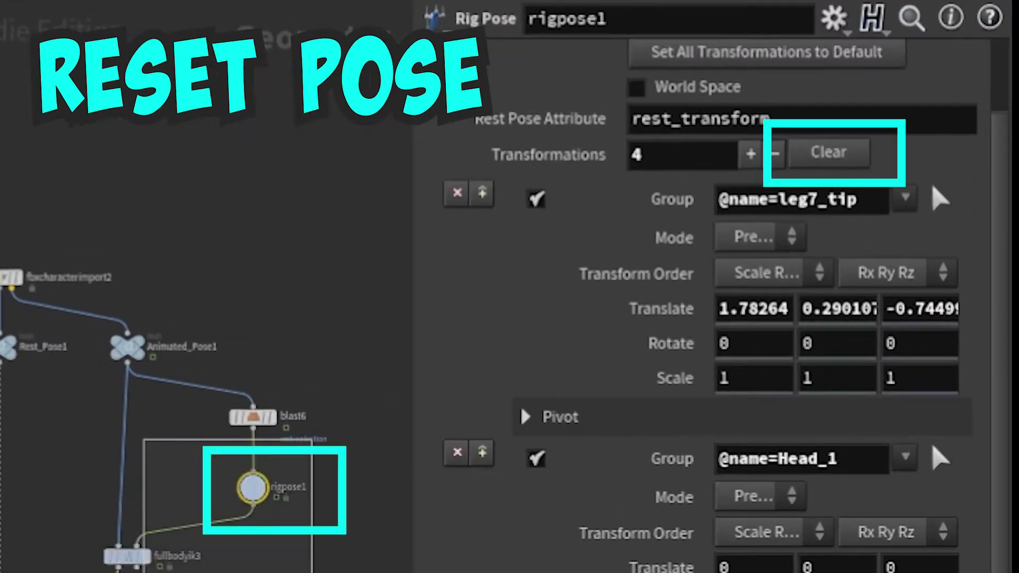
{"action": "left_click_drag", "start_coordinate": [143, 439], "coordinate": [312, 572]}
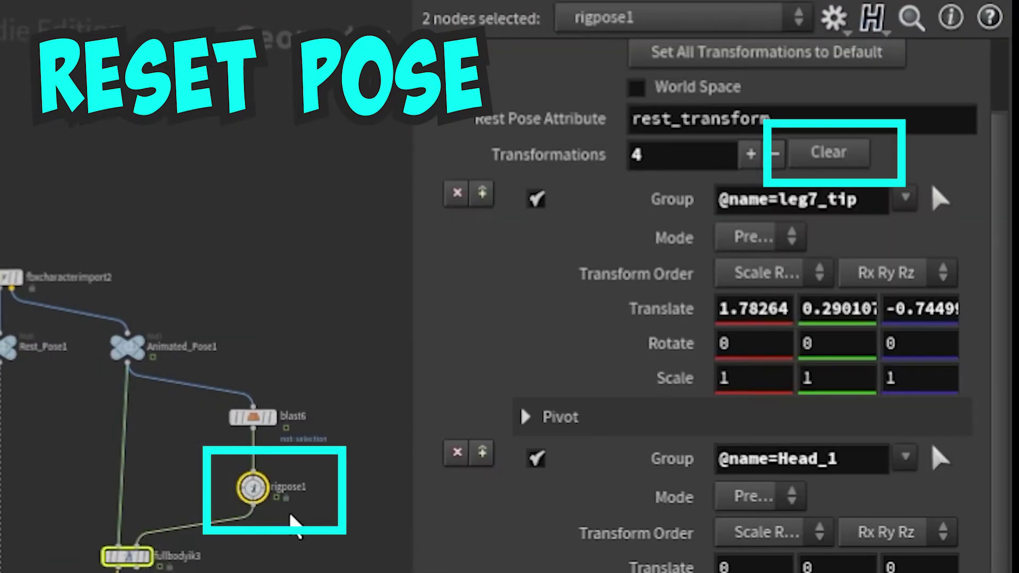
{"action": "left_click", "coordinate": [252, 488]}
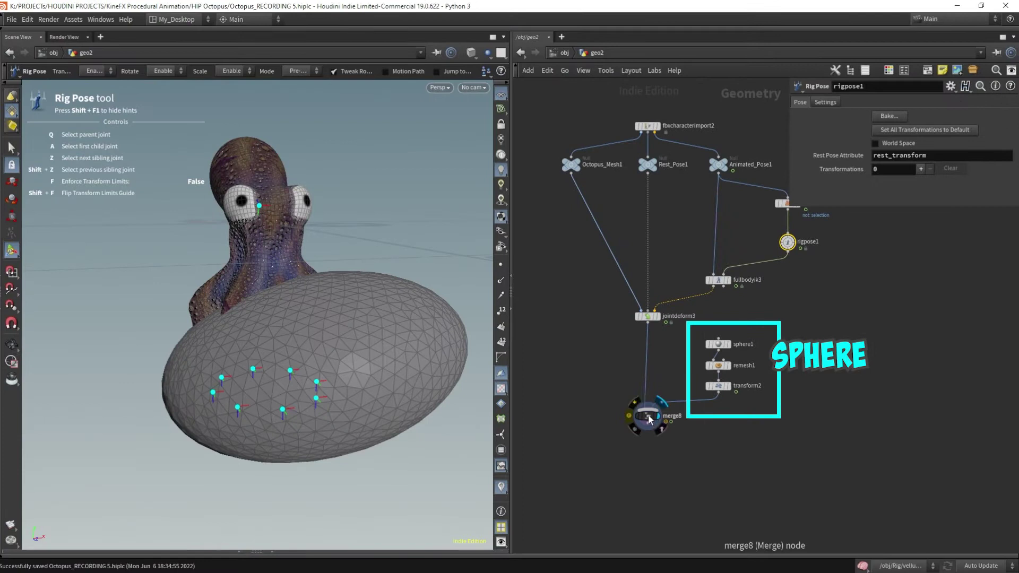
Paste a Scatter and a Time Shift node below transform2 and display the scattered points on the sphere.
{"action": "left_click", "coordinate": [647, 415]}
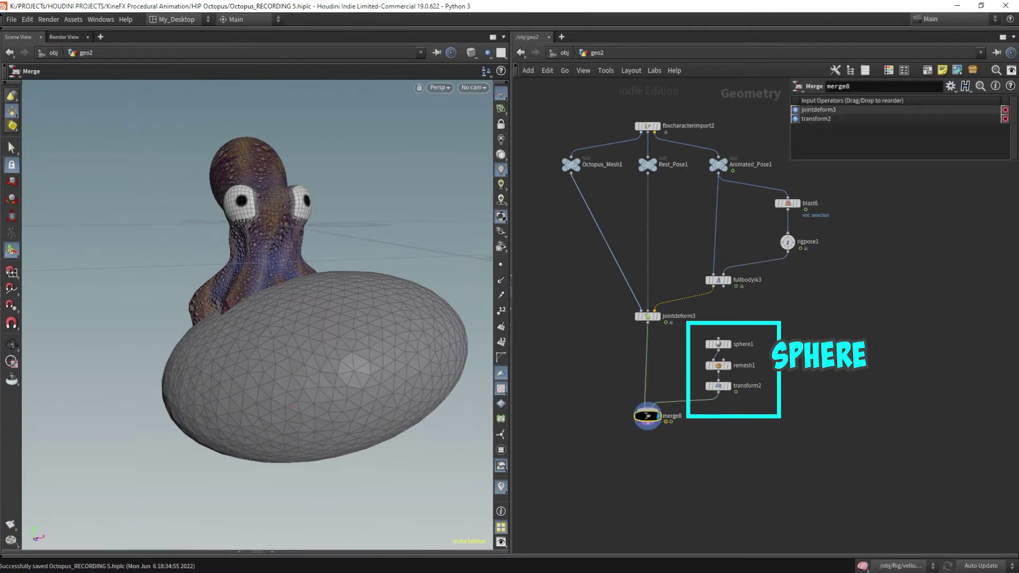
{"action": "key", "text": "ctrl+v"}
{"action": "left_click_drag", "start_coordinate": [718, 445], "coordinate": [721, 430]}
{"action": "left_click", "coordinate": [722, 430]}
{"action": "left_click", "coordinate": [729, 426]}
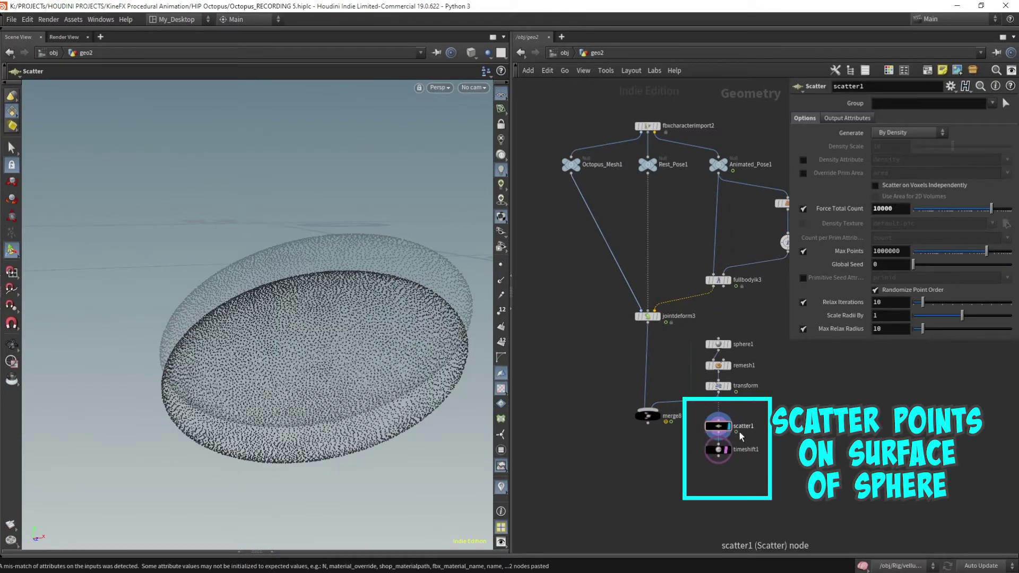
Display the timeshift1 result, and examine the sphere's keyframed translation on transform2.
{"action": "left_click", "coordinate": [726, 451]}
{"action": "left_click", "coordinate": [728, 461]}
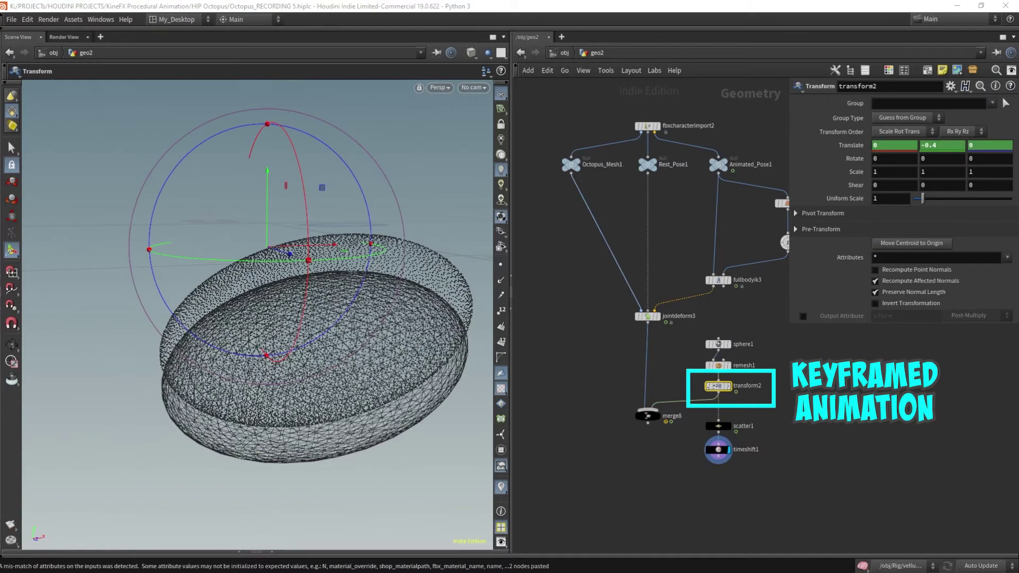
{"action": "left_click", "coordinate": [728, 386]}
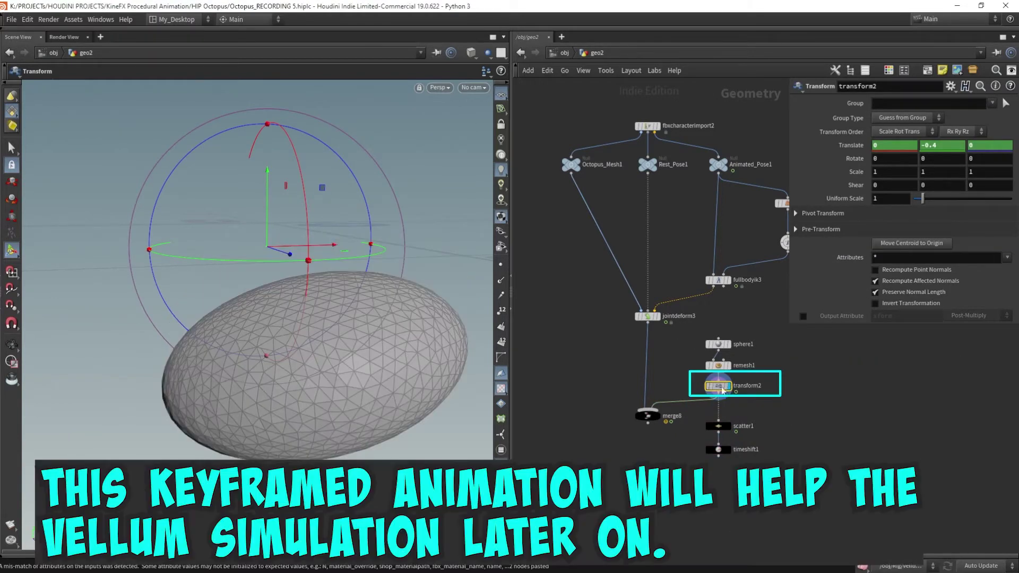
{"action": "key", "text": "Escape"}
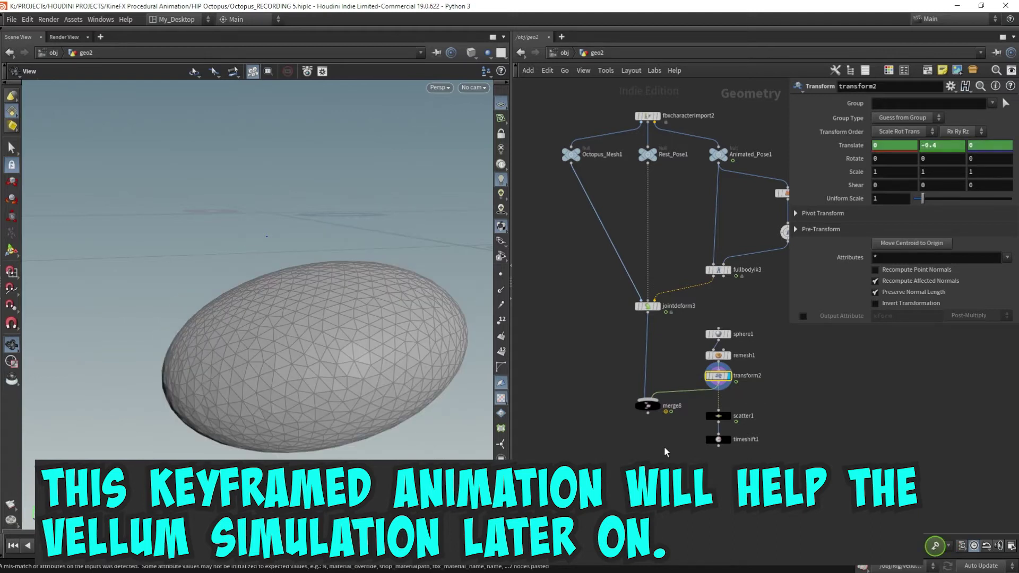
Display jointdeform3 with timeshift1's points kept as a reference, and activate rigpose1's pose controls in the viewport.
{"action": "left_click", "coordinate": [731, 447]}
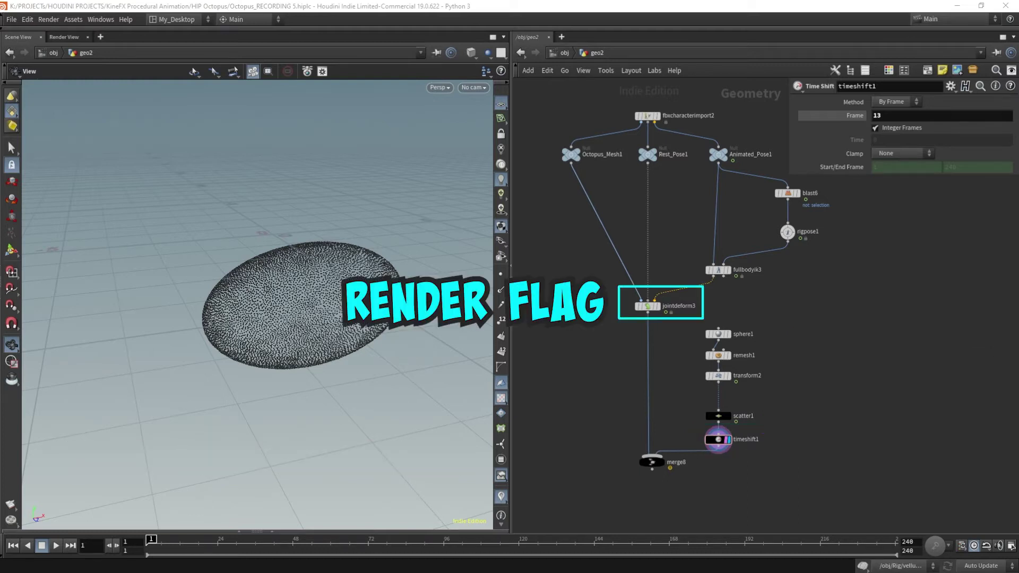
{"action": "left_click", "coordinate": [657, 306]}
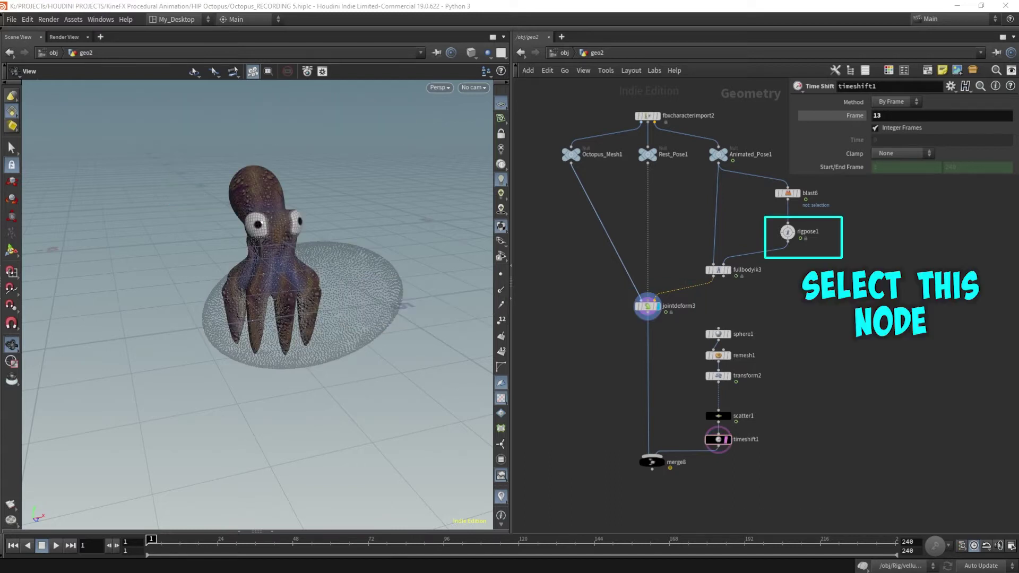
{"action": "left_click", "coordinate": [788, 232]}
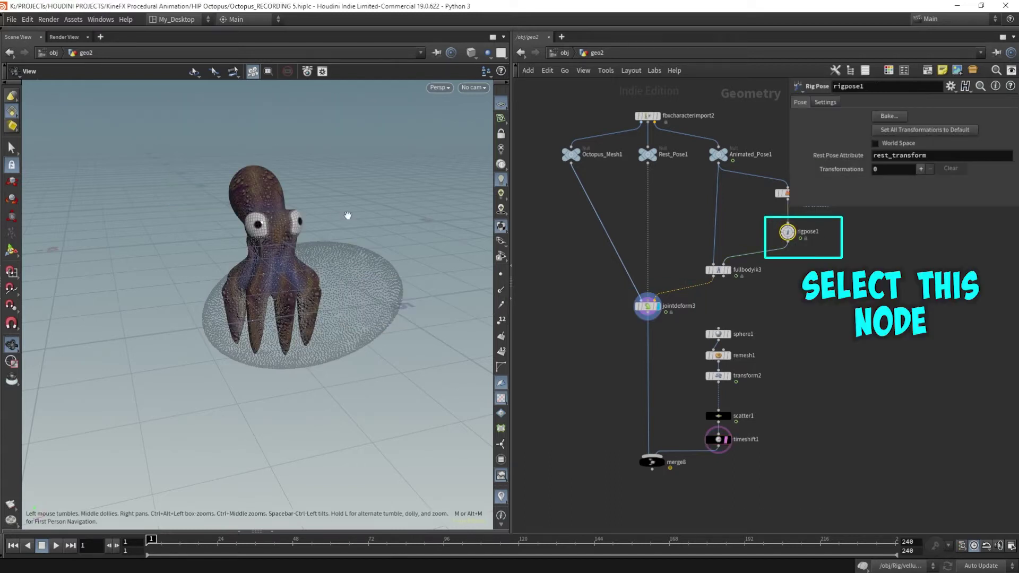
{"action": "key", "text": "Return"}
{"action": "right_click_drag", "start_coordinate": [326, 277], "coordinate": [297, 291], "text": "alt"}
{"action": "left_click_drag", "start_coordinate": [297, 291], "coordinate": [305, 273], "text": "alt"}
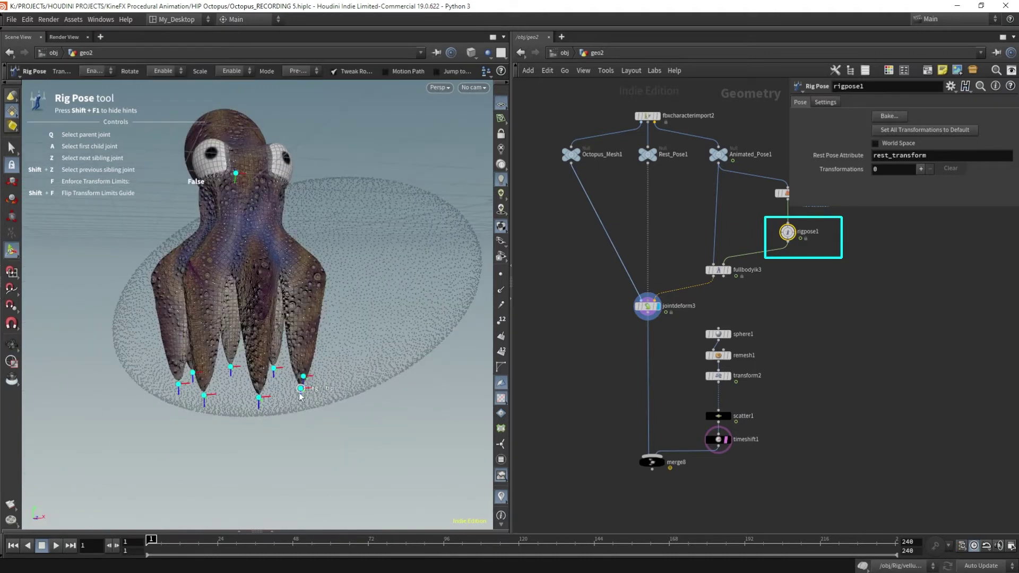
Move the leg7_tip control outward over the sphere, to a translation of about 1.09, 0.96, -1.65.
{"action": "left_click", "coordinate": [300, 390]}
{"action": "scroll", "coordinate": [303, 394], "scroll_direction": "up", "scroll_amount": 4}
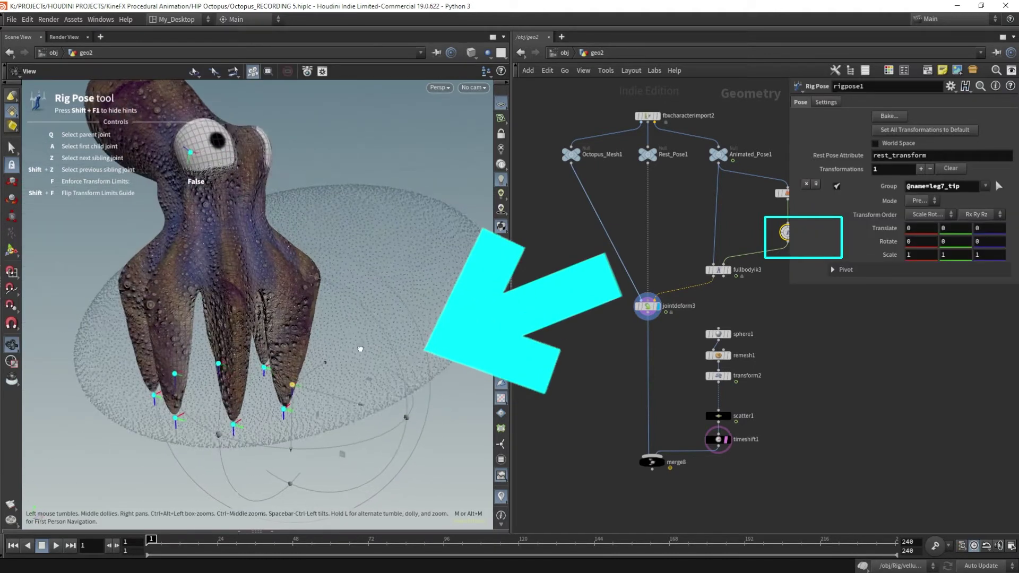
{"action": "left_click_drag", "start_coordinate": [293, 390], "coordinate": [388, 271]}
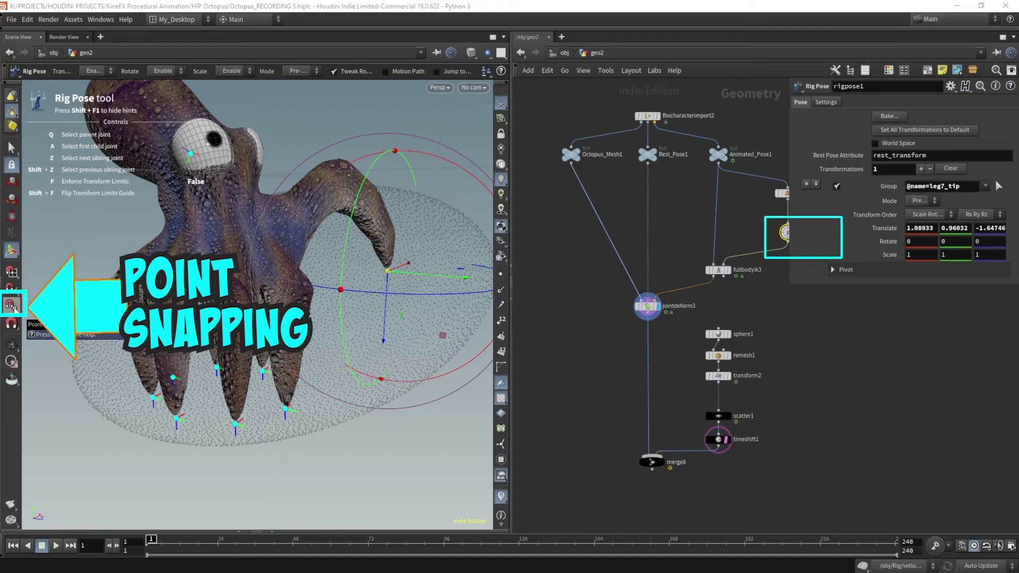
Enable point snapping and snap the leg7_tip control onto the scattered points of the sphere.
{"action": "left_click", "coordinate": [12, 307]}
{"action": "left_click_drag", "start_coordinate": [388, 271], "coordinate": [463, 218]}
{"action": "middle_click_drag", "start_coordinate": [403, 216], "coordinate": [428, 180], "text": "alt"}
{"action": "right_click_drag", "start_coordinate": [428, 180], "coordinate": [434, 249], "text": "alt"}
{"action": "mouse_move", "coordinate": [414, 308]}
{"action": "left_mouse_down"}
{"action": "mouse_move", "coordinate": [384, 319]}
{"action": "mouse_move", "coordinate": [404, 322]}
{"action": "left_mouse_up"}
{"action": "right_click", "coordinate": [11, 305]}
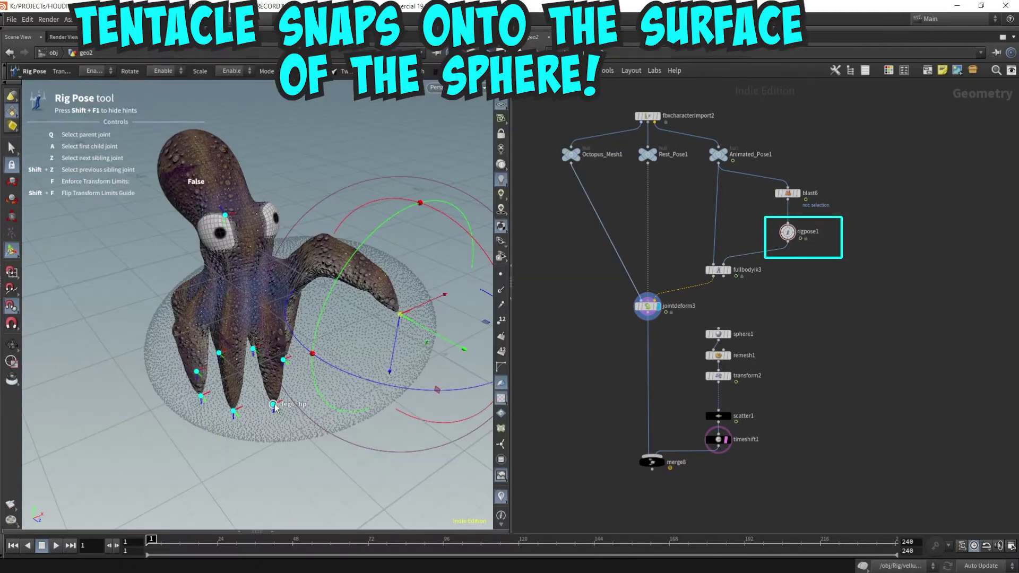
Snap more tentacle tip controls, including leg6_tip and leg5_tip, onto the sphere's scattered points.
{"action": "left_click", "coordinate": [273, 404]}
{"action": "left_click_drag", "start_coordinate": [273, 405], "coordinate": [398, 340], "text": "alt"}
{"action": "left_click_drag", "start_coordinate": [398, 340], "coordinate": [345, 284]}
{"action": "left_click", "coordinate": [281, 292]}
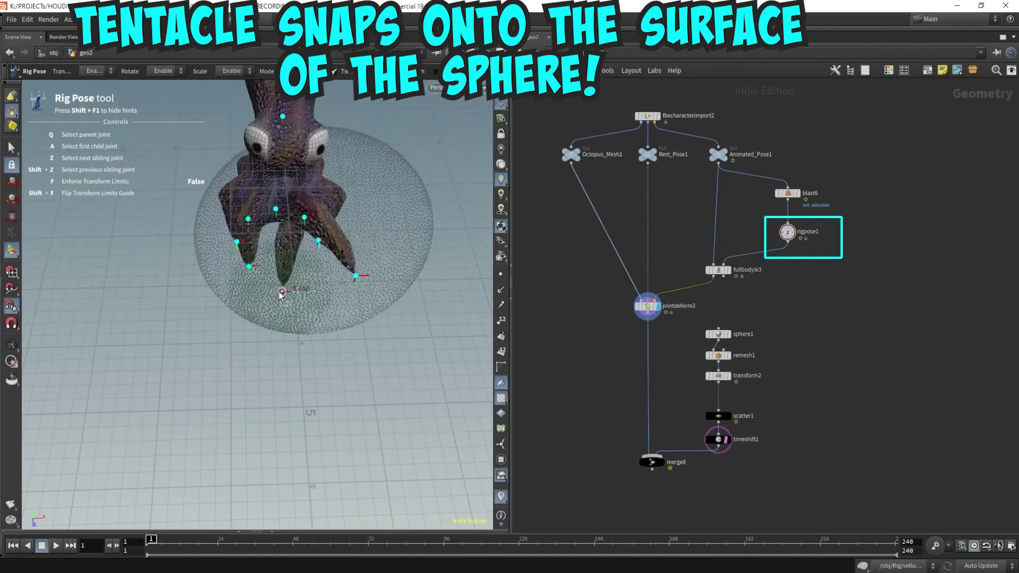
{"action": "left_click_drag", "start_coordinate": [281, 292], "coordinate": [401, 237]}
{"action": "left_click_drag", "start_coordinate": [356, 276], "coordinate": [292, 287]}
{"action": "left_click_drag", "start_coordinate": [292, 292], "coordinate": [250, 249], "text": "alt"}
{"action": "left_click", "coordinate": [202, 422]}
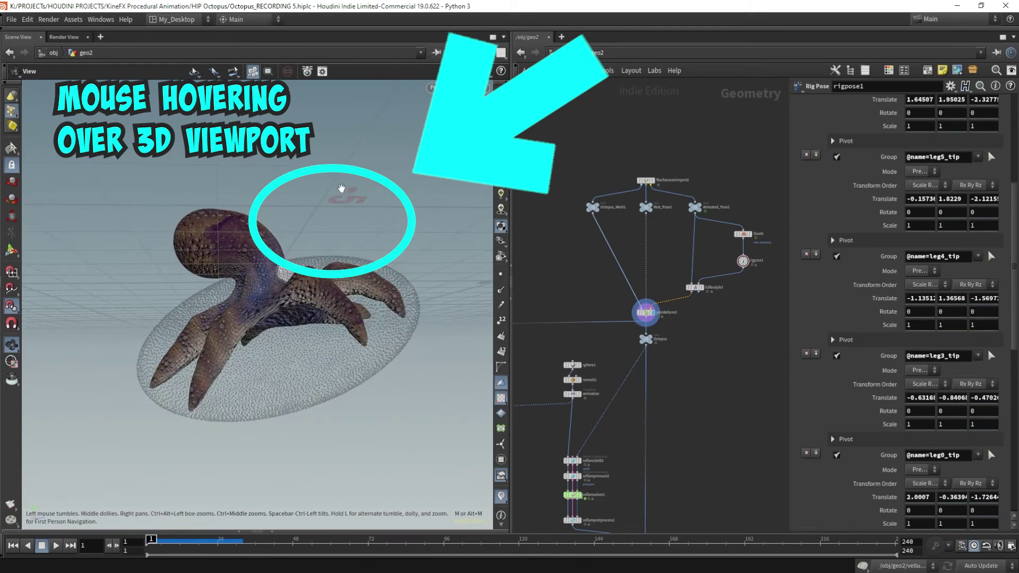
Expand the 3D viewport to fill the workspace.
{"action": "key", "text": "ctrl+b"}
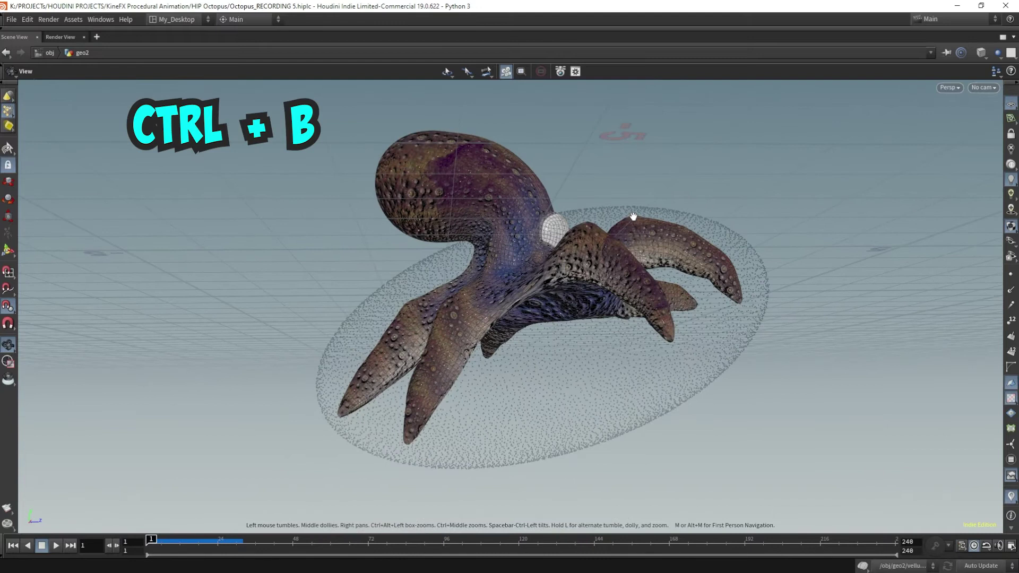
{"action": "right_click_drag", "start_coordinate": [633, 216], "coordinate": [600, 247]}
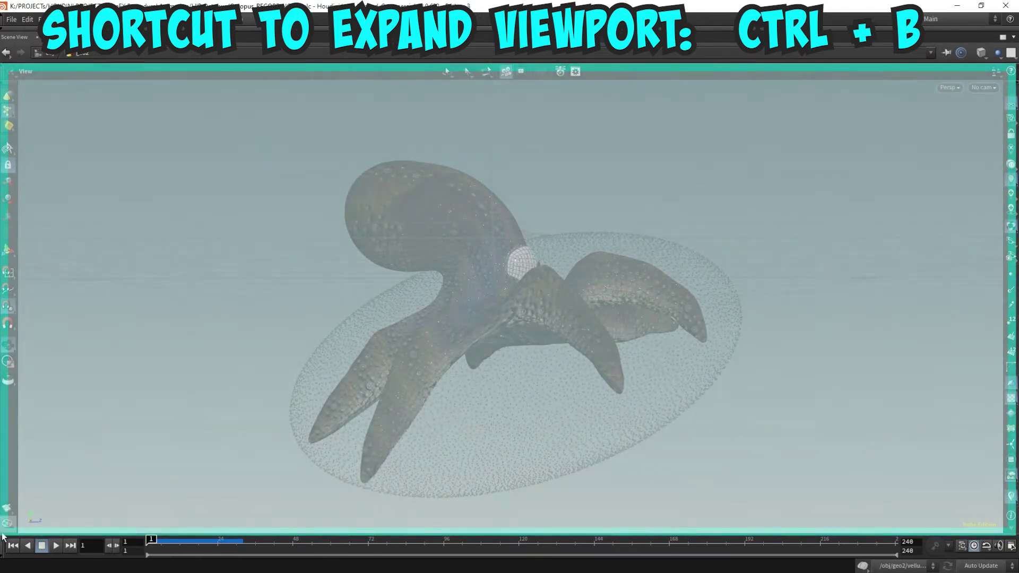
{"action": "left_click", "coordinate": [2, 538]}
{"action": "left_click", "coordinate": [3, 556]}
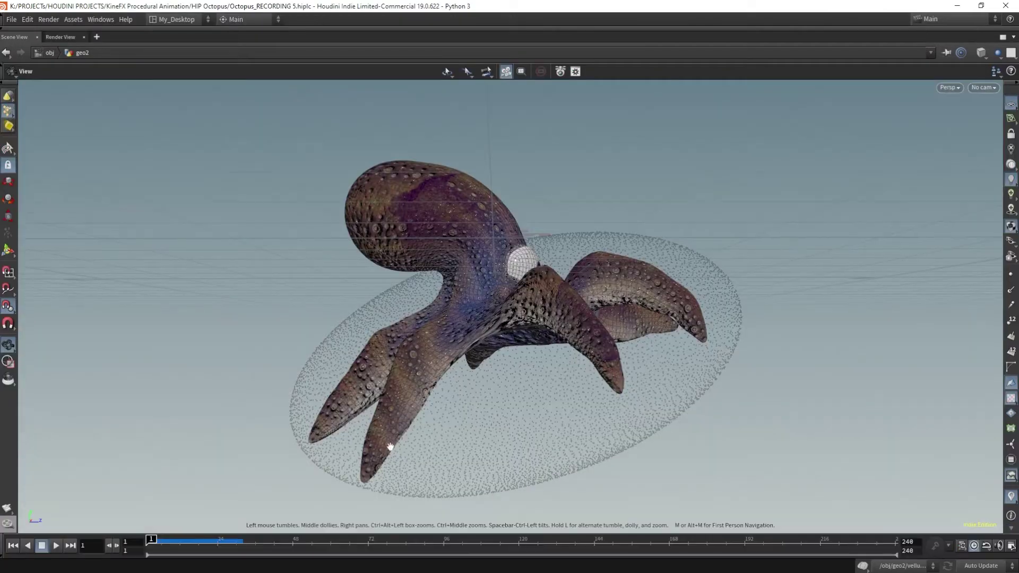
{"action": "left_click_drag", "start_coordinate": [635, 168], "coordinate": [716, 246]}
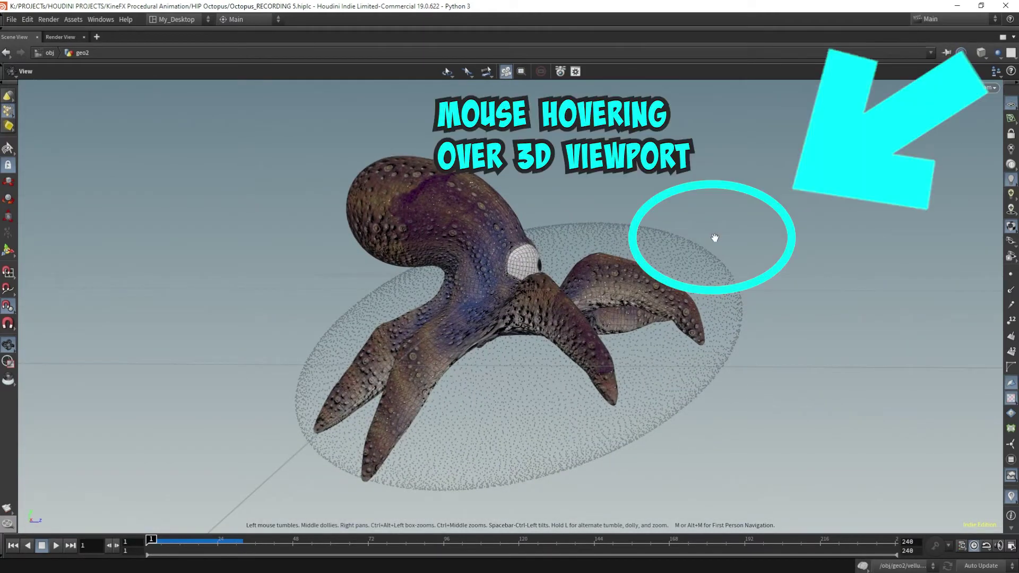
Split the viewport into two side-by-side views, one as camera view and one as workspace view.
{"action": "key", "text": "ctrl+2"}
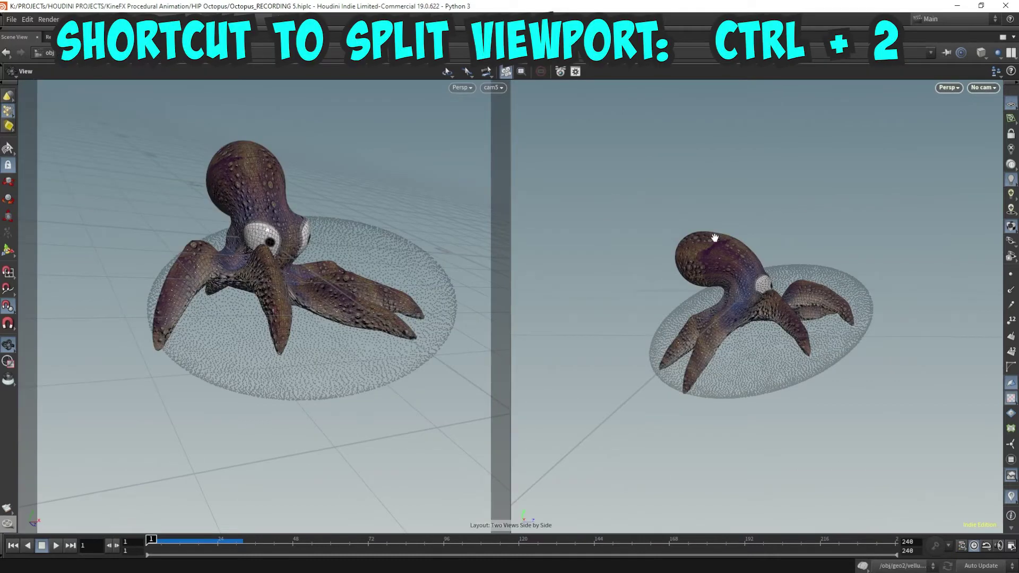
{"action": "left_click_drag", "start_coordinate": [382, 234], "coordinate": [361, 204]}
{"action": "left_click_drag", "start_coordinate": [759, 258], "coordinate": [762, 315]}
Reactivate the rig pose controls and reposition a front tentacle tip in the workspace view.
{"action": "key", "text": "Return"}
{"action": "left_click", "coordinate": [780, 359]}
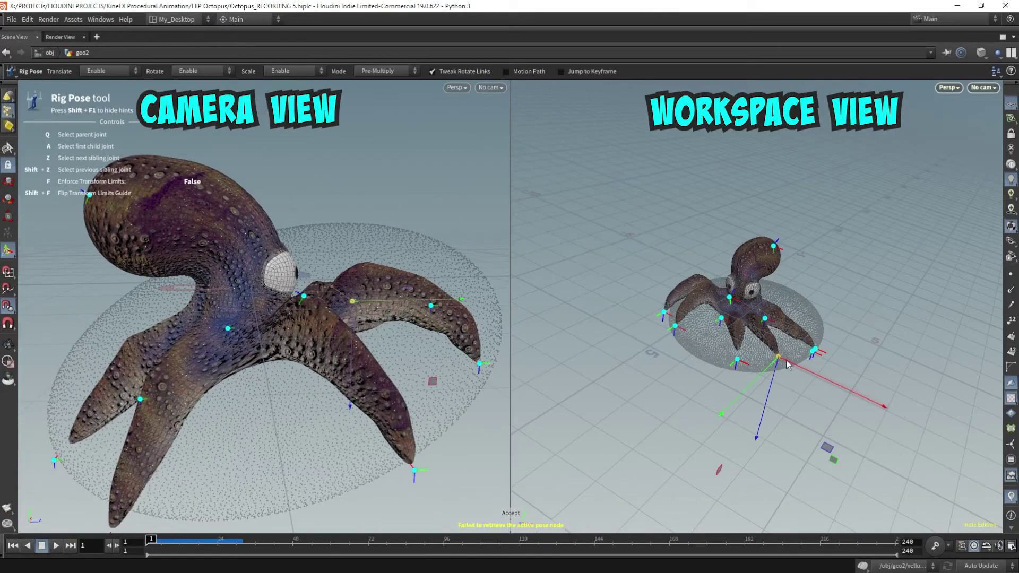
{"action": "left_click_drag", "start_coordinate": [779, 358], "coordinate": [797, 302]}
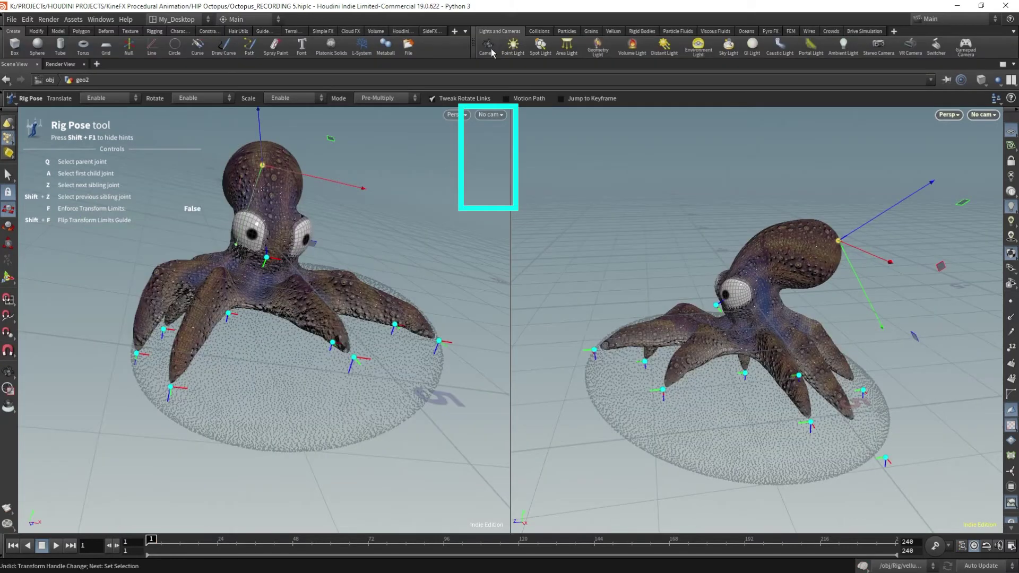
Create a new camera for the camera view and move its node closer to geo2.
{"action": "left_click", "coordinate": [488, 115]}
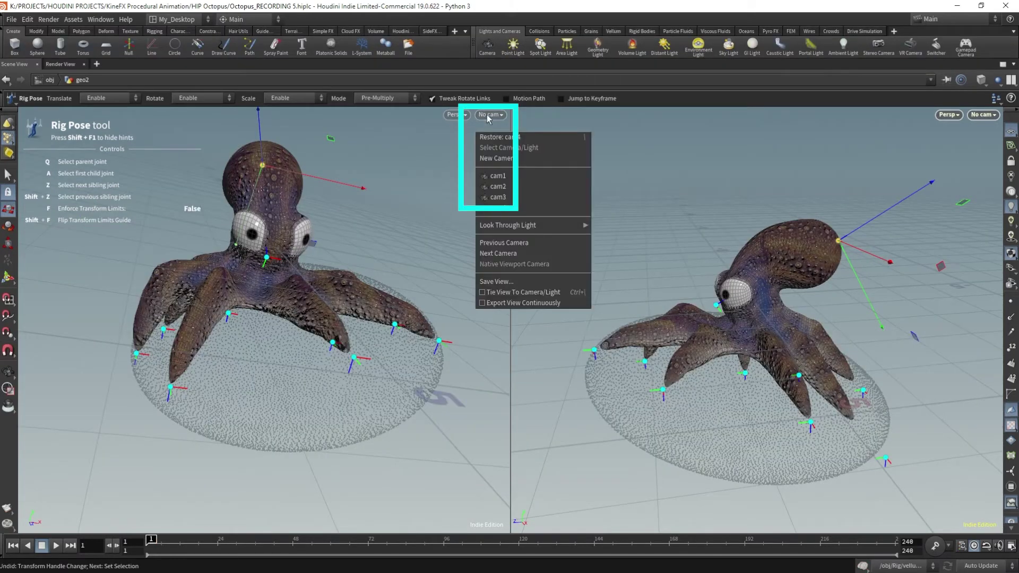
{"action": "left_click", "coordinate": [498, 158]}
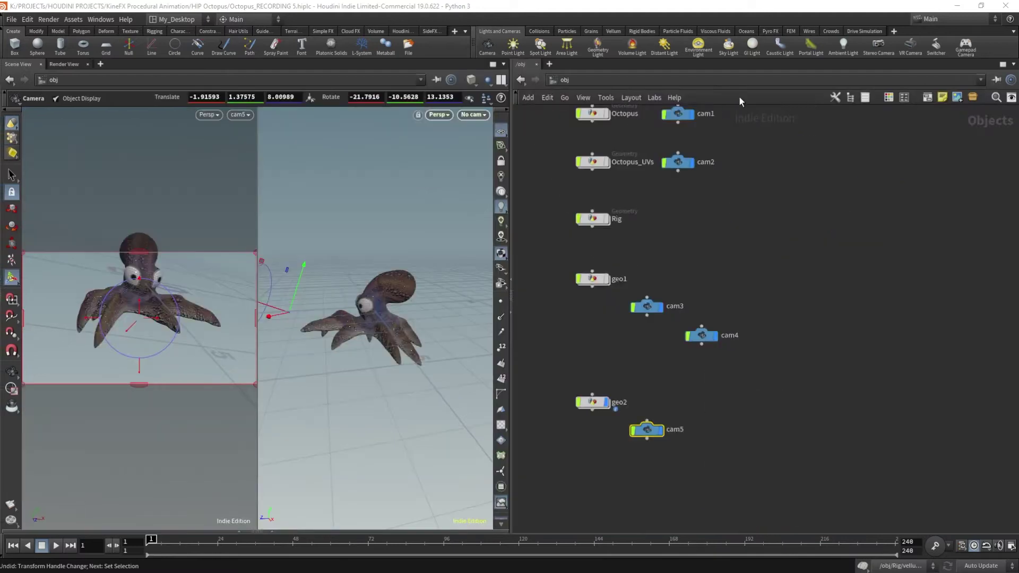
{"action": "left_click_drag", "start_coordinate": [647, 435], "coordinate": [645, 411]}
{"action": "left_click_drag", "start_coordinate": [674, 368], "coordinate": [579, 422]}
Select the new camera node beside geo2 and collapse the shelf.
{"action": "middle_click_drag", "start_coordinate": [748, 391], "coordinate": [785, 285]}
{"action": "scroll", "coordinate": [705, 321], "scroll_direction": "up", "scroll_amount": 3}
{"action": "left_click_drag", "start_coordinate": [576, 268], "coordinate": [580, 421]}
{"action": "middle_click_drag", "start_coordinate": [741, 360], "coordinate": [760, 282]}
{"action": "left_click", "coordinate": [687, 346]}
{"action": "left_click", "coordinate": [4, 29]}
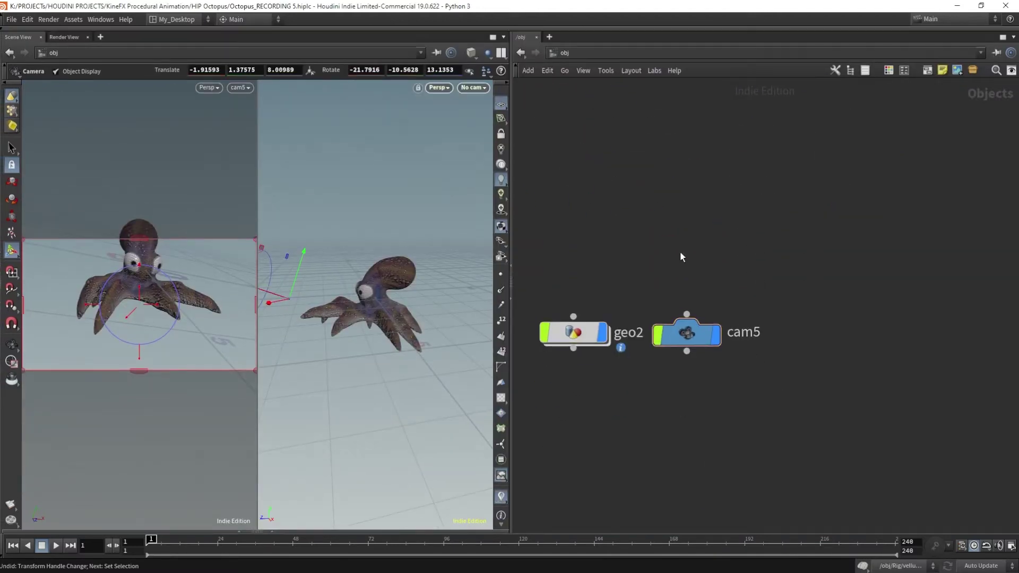
Go back into the geo2 network, frame all its nodes and restore the single perspective view.
{"action": "key", "text": "p"}
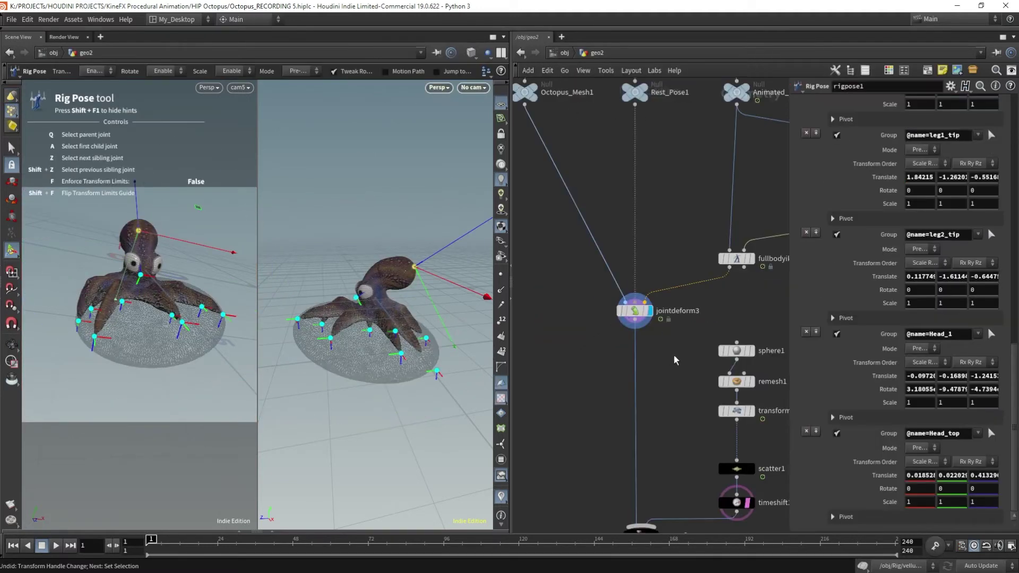
{"action": "key", "text": "h"}
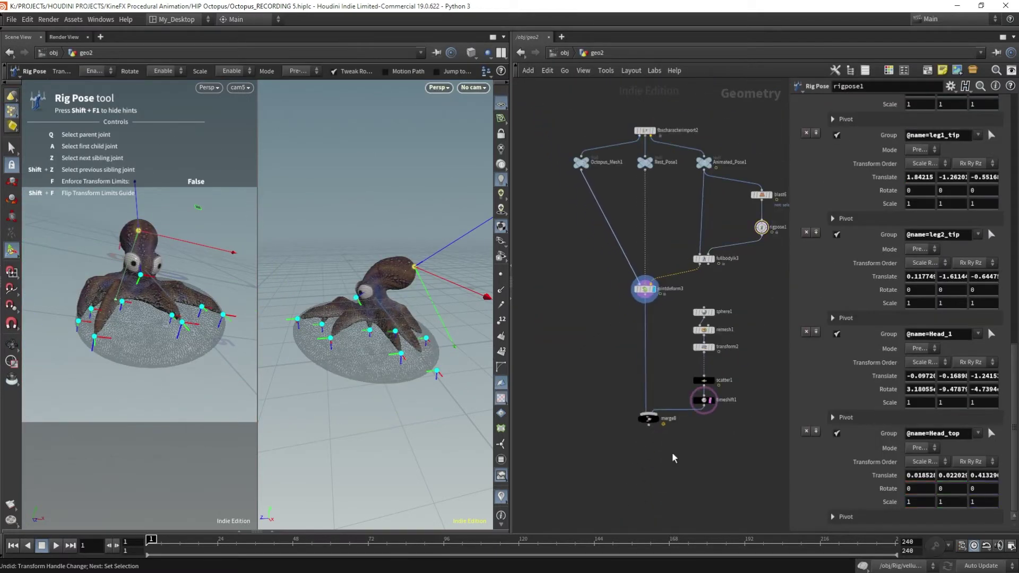
{"action": "key", "text": "space+b"}
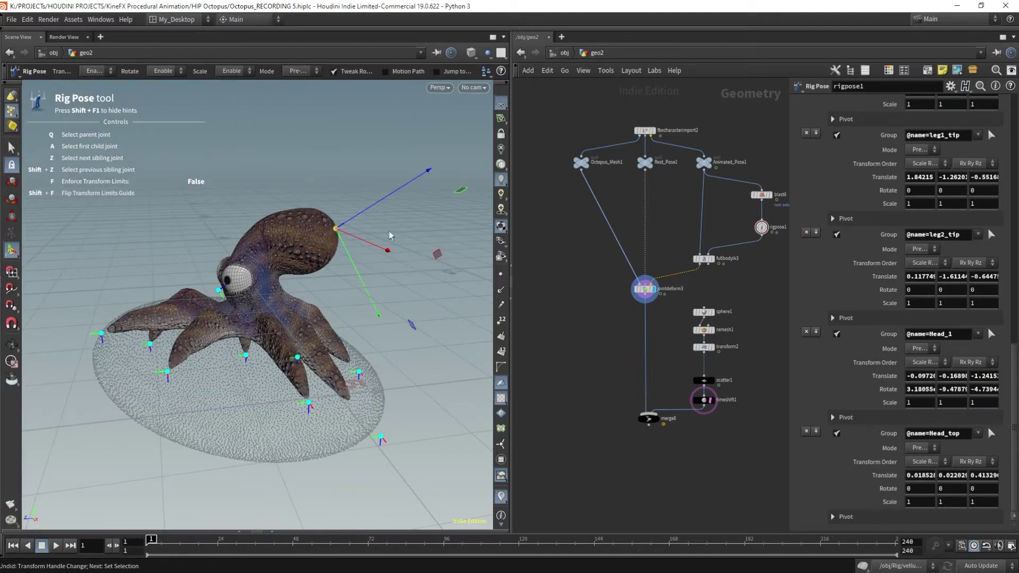
Look through cam5 and move the scatter1, timeshift1 and merge nodes aside in the geo2 network.
{"action": "left_click", "coordinate": [472, 88]}
{"action": "left_click", "coordinate": [518, 205]}
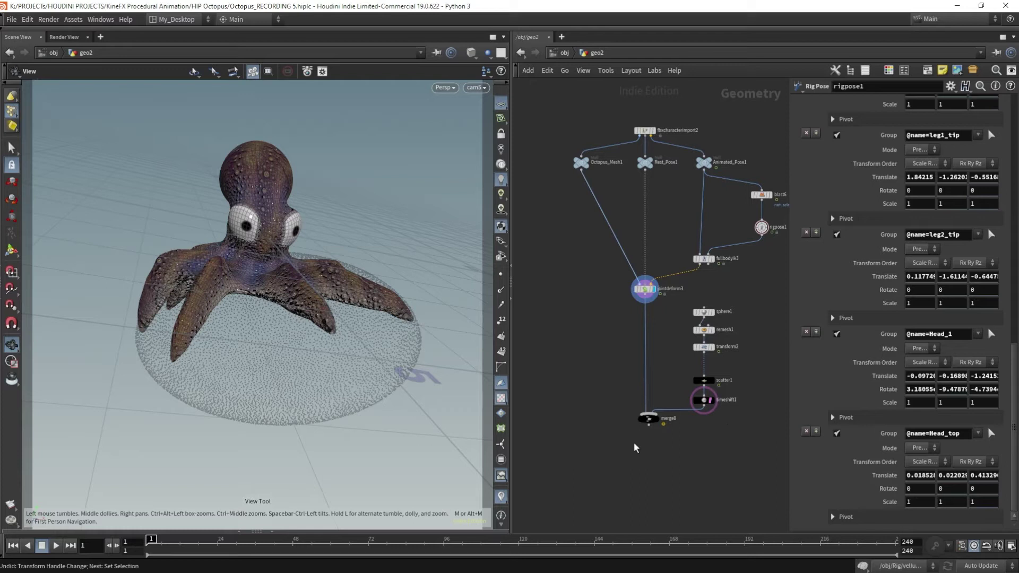
{"action": "left_click_drag", "start_coordinate": [631, 446], "coordinate": [736, 372]}
{"action": "left_click_drag", "start_coordinate": [651, 424], "coordinate": [558, 413]}
{"action": "middle_click_drag", "start_coordinate": [690, 425], "coordinate": [735, 444]}
{"action": "left_click_drag", "start_coordinate": [603, 432], "coordinate": [541, 440]}
Add Vellum balloon constraints below transform2, connect transform2 to vellumcloth1 and display vellumpressure1.
{"action": "left_click", "coordinate": [722, 444]}
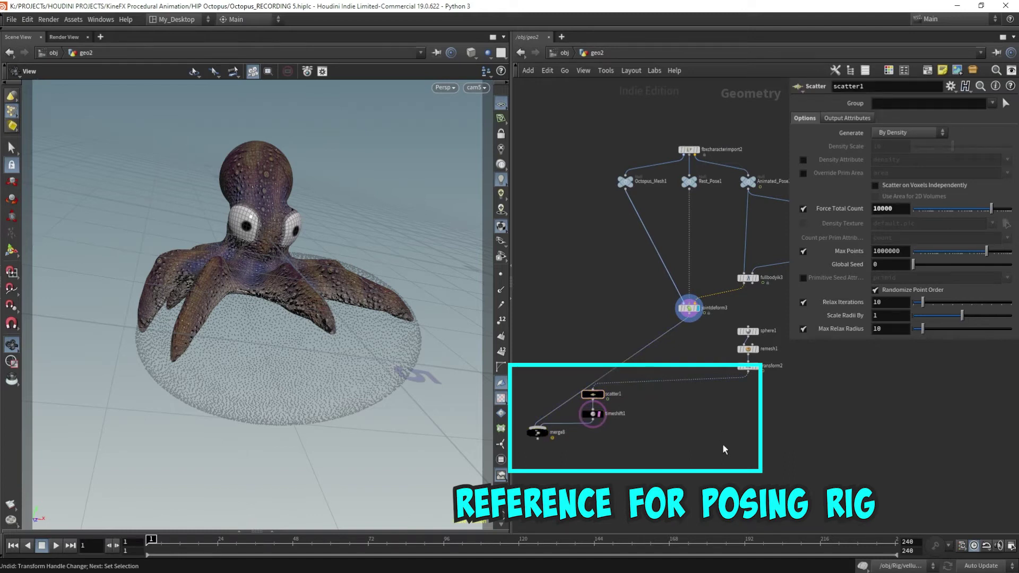
{"action": "key", "text": "Tab"}
{"action": "type", "text": "vellum bal"}
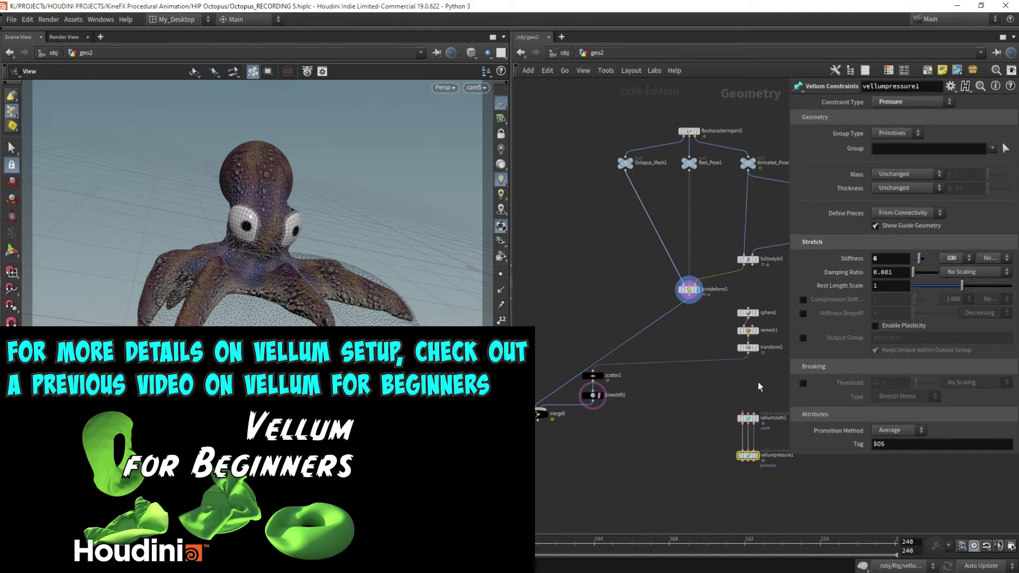
{"action": "left_click_drag", "start_coordinate": [686, 240], "coordinate": [675, 364]}
{"action": "left_click_drag", "start_coordinate": [686, 452], "coordinate": [686, 436]}
{"action": "left_click", "coordinate": [704, 436]}
Add a Vellum Solver directly below vellumpressure1 and connect it to the constraint outputs.
{"action": "key", "text": "Tab"}
{"action": "type", "text": "vellum sol"}
{"action": "key", "text": "Return"}
{"action": "left_click", "coordinate": [688, 485]}
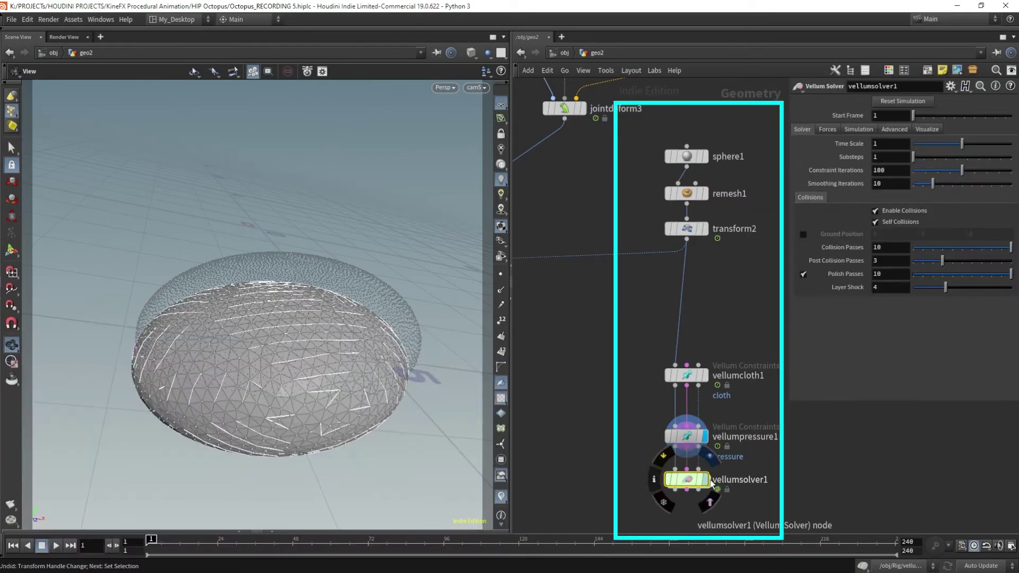
Move the sphere and Vellum node chain aside to make room below jointdeform3.
{"action": "scroll", "coordinate": [735, 436], "scroll_direction": "down", "scroll_amount": 5}
{"action": "left_click_drag", "start_coordinate": [569, 417], "coordinate": [626, 328]}
{"action": "left_click_drag", "start_coordinate": [537, 370], "coordinate": [537, 294], "text": "alt"}
{"action": "middle_click_drag", "start_coordinate": [537, 293], "coordinate": [668, 310]}
{"action": "left_click_drag", "start_coordinate": [668, 310], "coordinate": [610, 312]}
{"action": "middle_click_drag", "start_coordinate": [770, 315], "coordinate": [612, 277]}
Add a null below jointdeform3, name it Octopus and display it.
{"action": "key", "text": "Tab"}
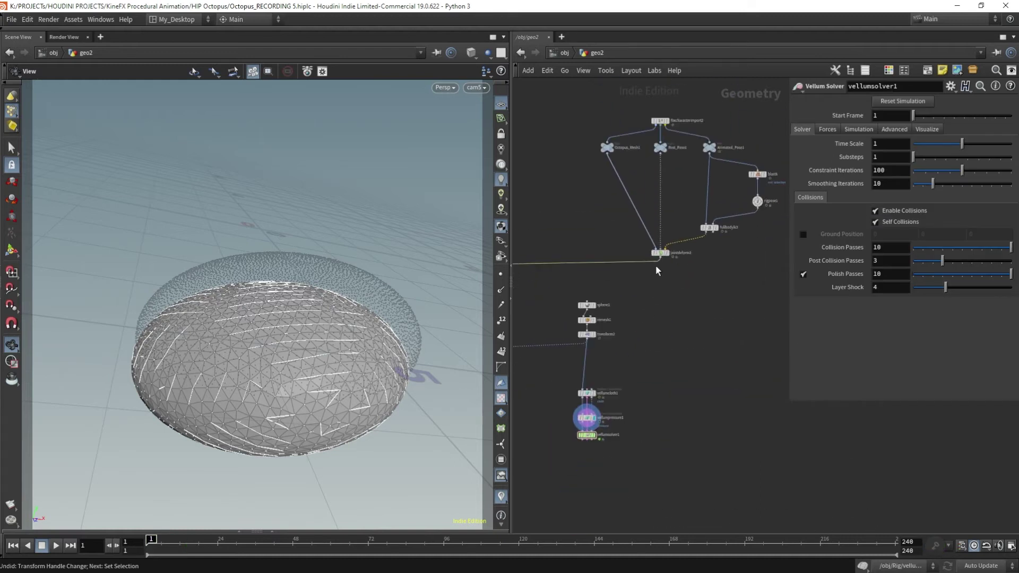
{"action": "type", "text": "null"}
{"action": "key", "text": "Return"}
{"action": "left_click", "coordinate": [661, 277]}
{"action": "double_click", "coordinate": [680, 278]}
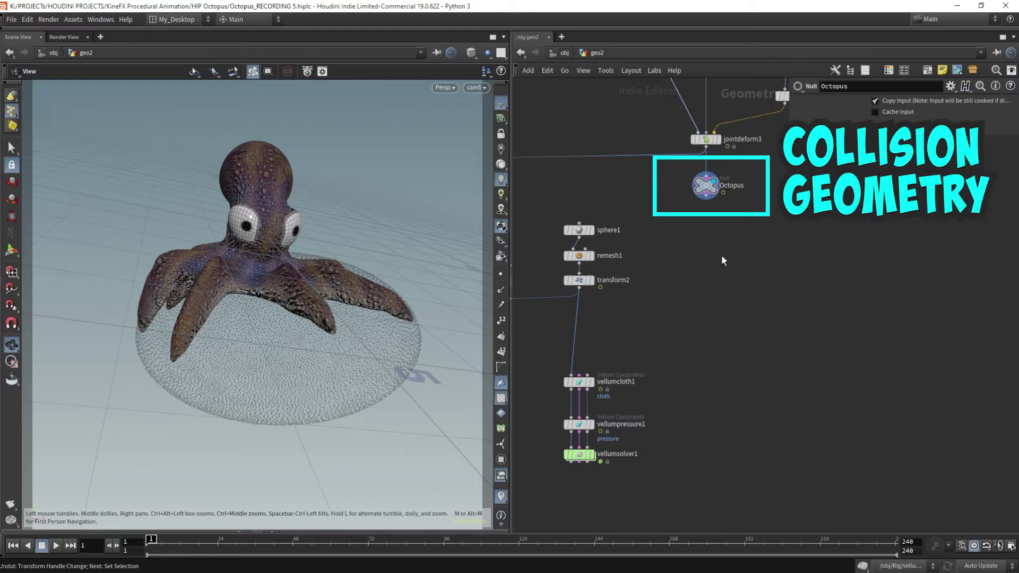
Feed the Octopus null into vellumcloth1 as collision geometry, display vellumsolver1 and play the simulation.
{"action": "left_click", "coordinate": [706, 198]}
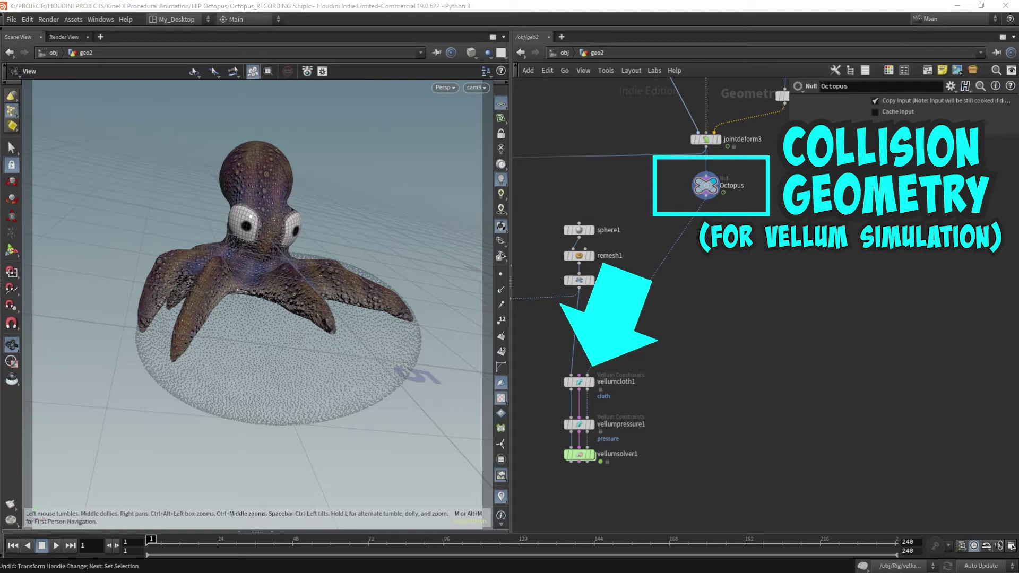
{"action": "left_click", "coordinate": [591, 454]}
{"action": "key", "text": "Up"}
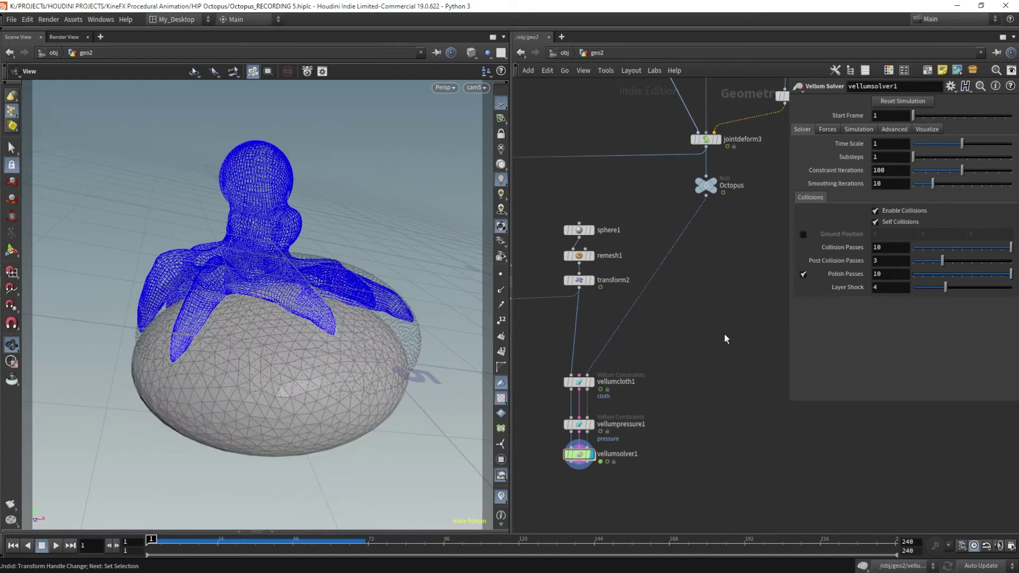
{"action": "left_click_drag", "start_coordinate": [386, 297], "coordinate": [387, 281]}
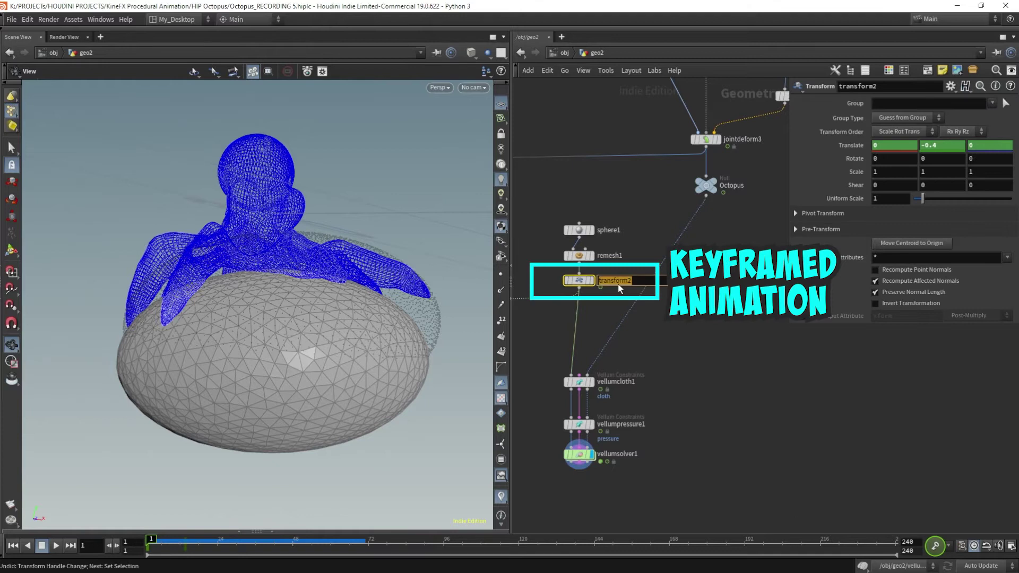
Rename transform2 as animation, display it with the Octopus null templated, and inspect where the balloon meets the tentacles.
{"action": "left_click", "coordinate": [591, 280]}
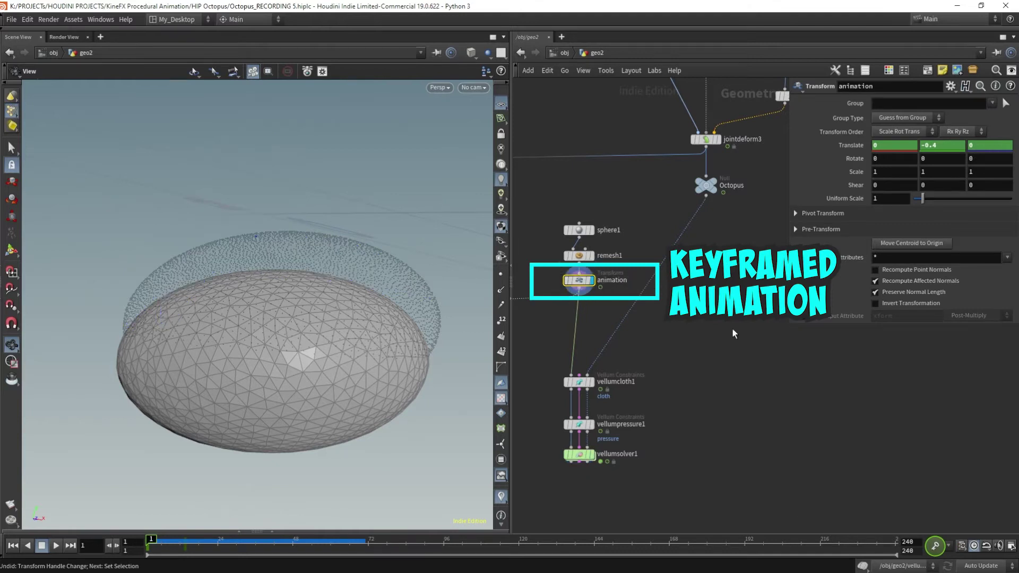
{"action": "key", "text": "Up"}
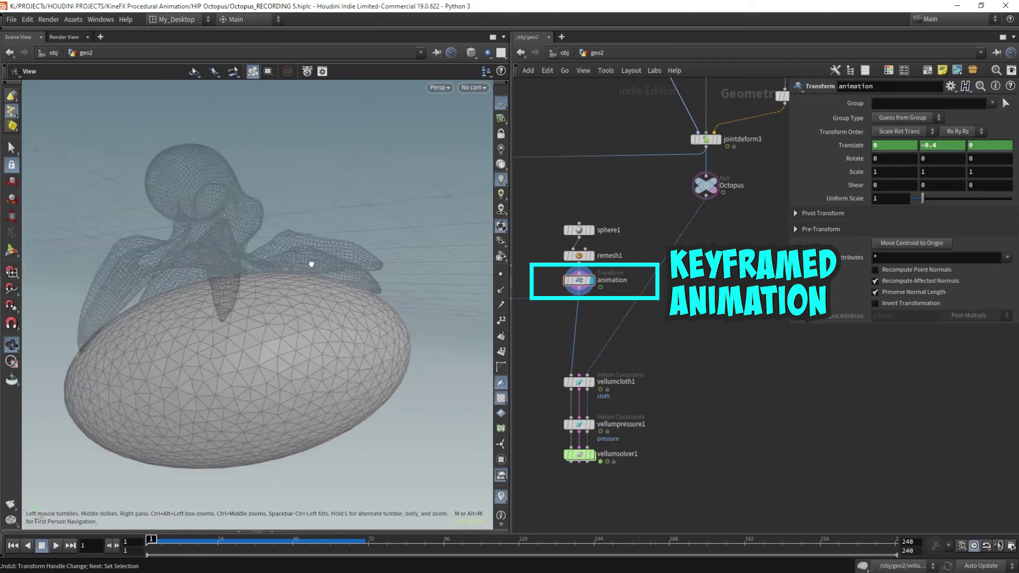
{"action": "scroll", "coordinate": [372, 261], "scroll_direction": "up", "scroll_amount": 3}
{"action": "scroll", "coordinate": [319, 273], "scroll_direction": "up", "scroll_amount": 5}
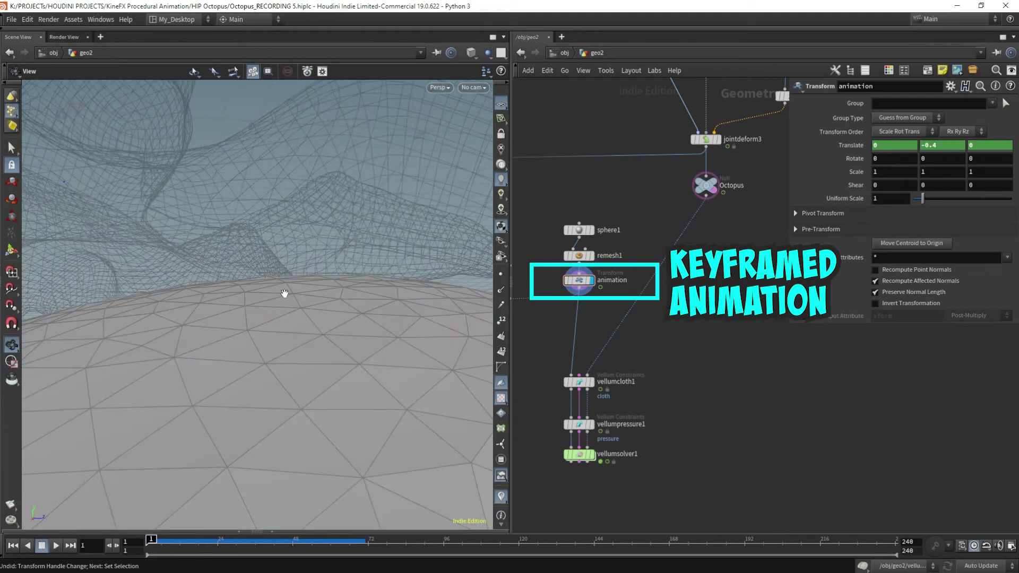
{"action": "scroll", "coordinate": [282, 295], "scroll_direction": "down", "scroll_amount": 6}
{"action": "left_click_drag", "start_coordinate": [153, 542], "coordinate": [103, 551]}
{"action": "left_click_drag", "start_coordinate": [361, 265], "coordinate": [242, 307]}
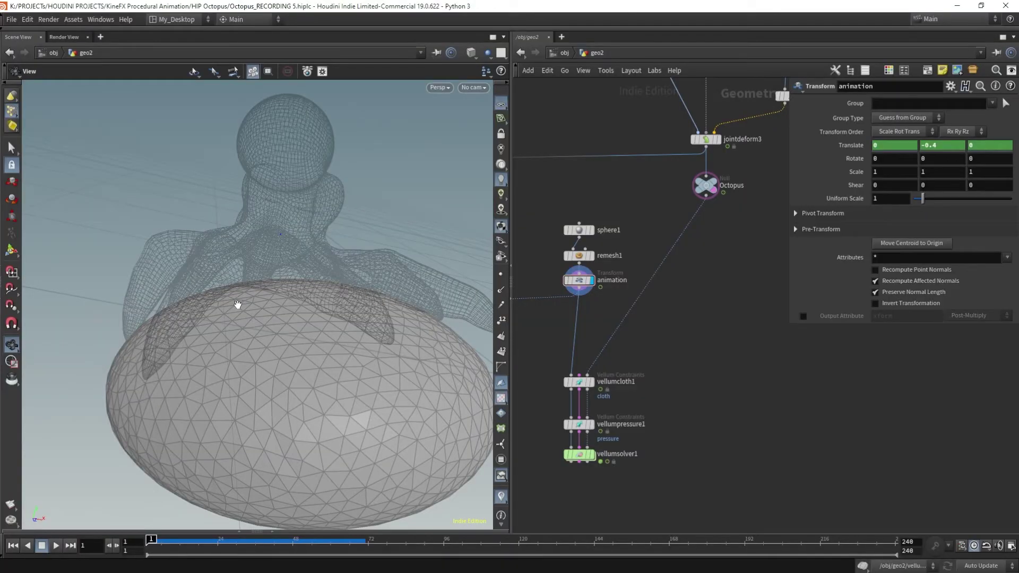
Set the animation node's Translate Y to -0.6 at frame 1 and play back the balloon's motion.
{"action": "left_click_drag", "start_coordinate": [576, 425], "coordinate": [577, 419]}
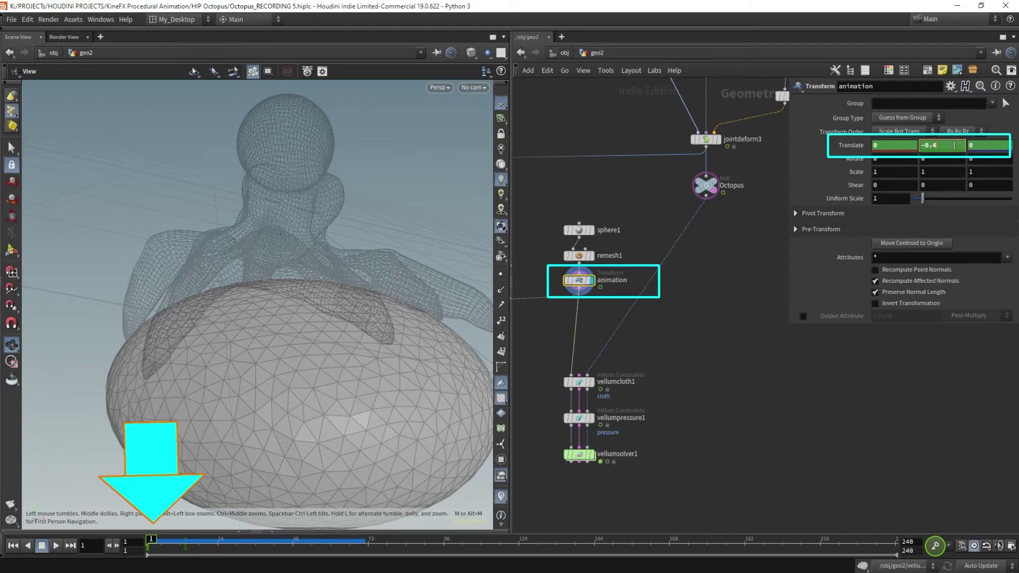
{"action": "scroll", "coordinate": [945, 146], "scroll_direction": "down", "scroll_amount": 2}
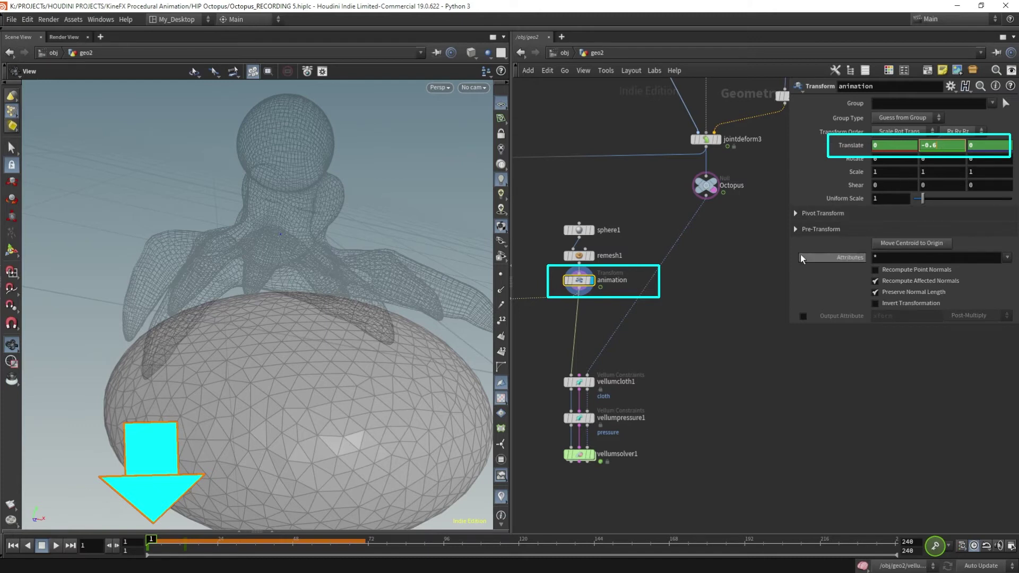
{"action": "mouse_move", "coordinate": [307, 280]}
{"action": "left_mouse_down"}
{"action": "mouse_move", "coordinate": [359, 261]}
{"action": "mouse_move", "coordinate": [155, 257]}
{"action": "mouse_move", "coordinate": [293, 268]}
{"action": "left_mouse_up"}
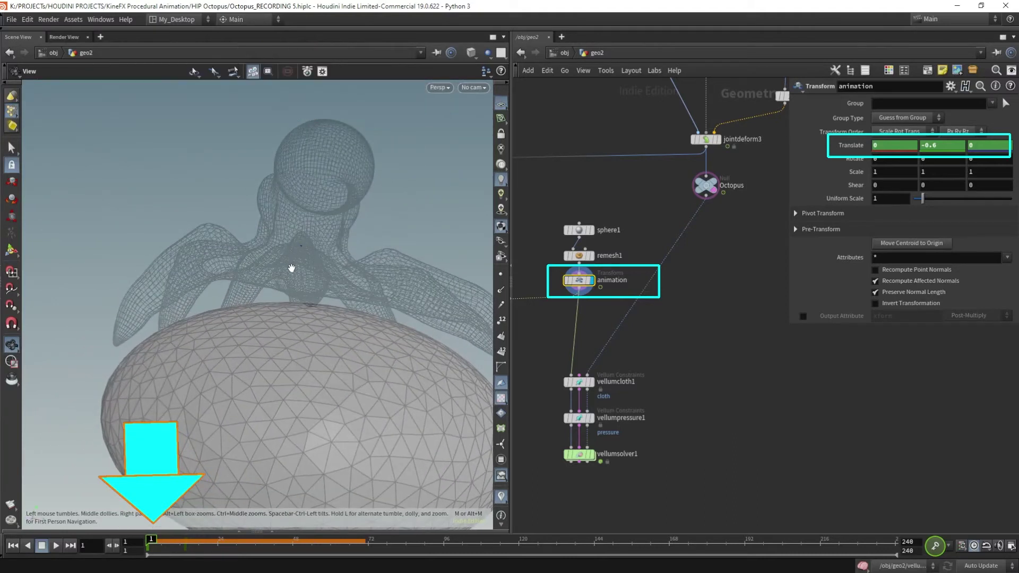
{"action": "key", "text": "Up"}
{"action": "key", "text": "Up"}
{"action": "left_click_drag", "start_coordinate": [315, 220], "coordinate": [317, 252]}
Play the vellumsolver1 simulation from the first frame and examine the balloon's contact with the tentacles up close.
{"action": "key", "text": "ctrl+Up"}
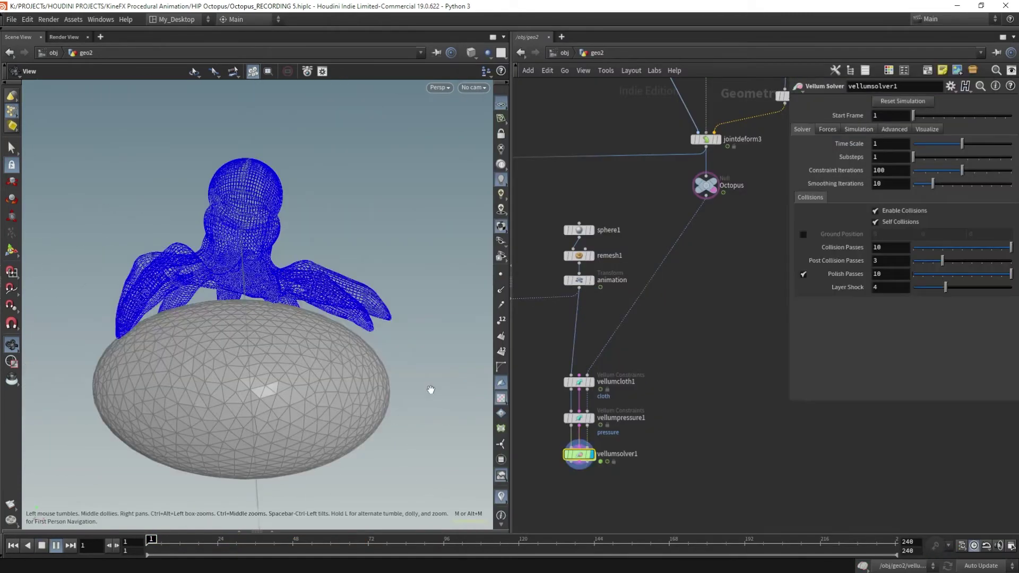
{"action": "key", "text": "Up"}
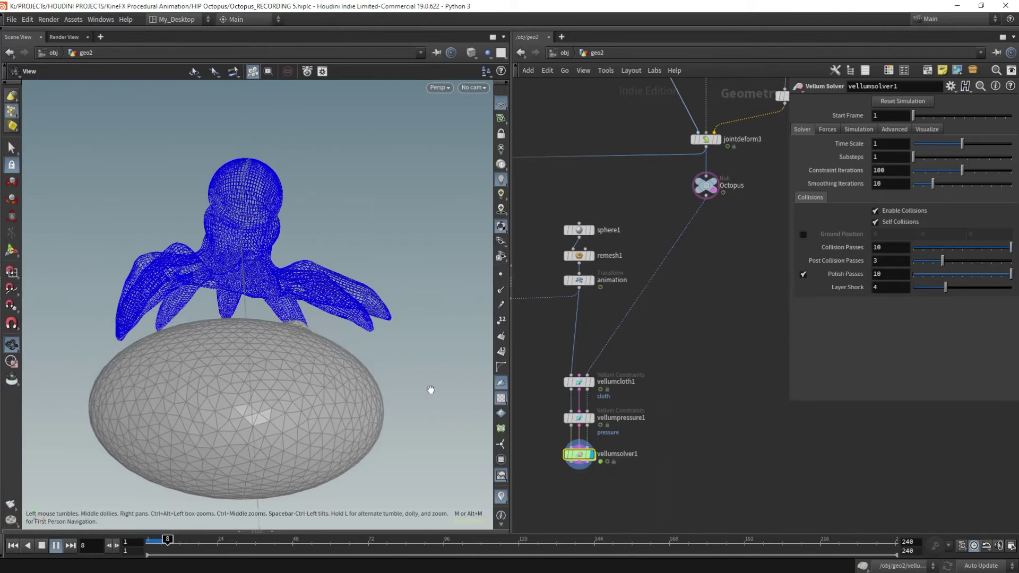
{"action": "key", "text": "Up"}
{"action": "left_click_drag", "start_coordinate": [382, 371], "coordinate": [366, 346]}
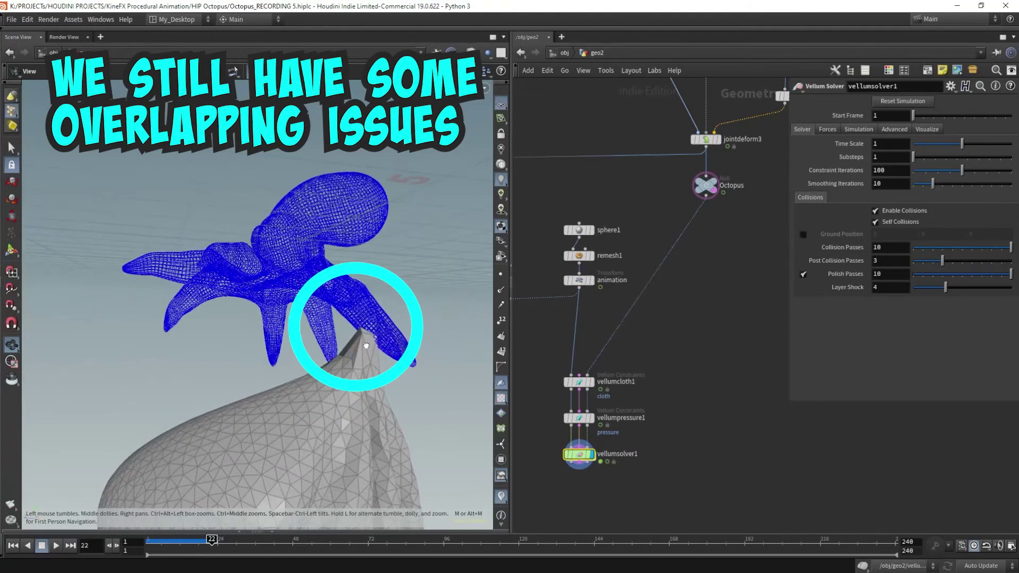
{"action": "scroll", "coordinate": [366, 346], "scroll_direction": "up", "scroll_amount": 8}
{"action": "left_click_drag", "start_coordinate": [350, 339], "coordinate": [400, 322]}
{"action": "key", "text": "ctrl+Up"}
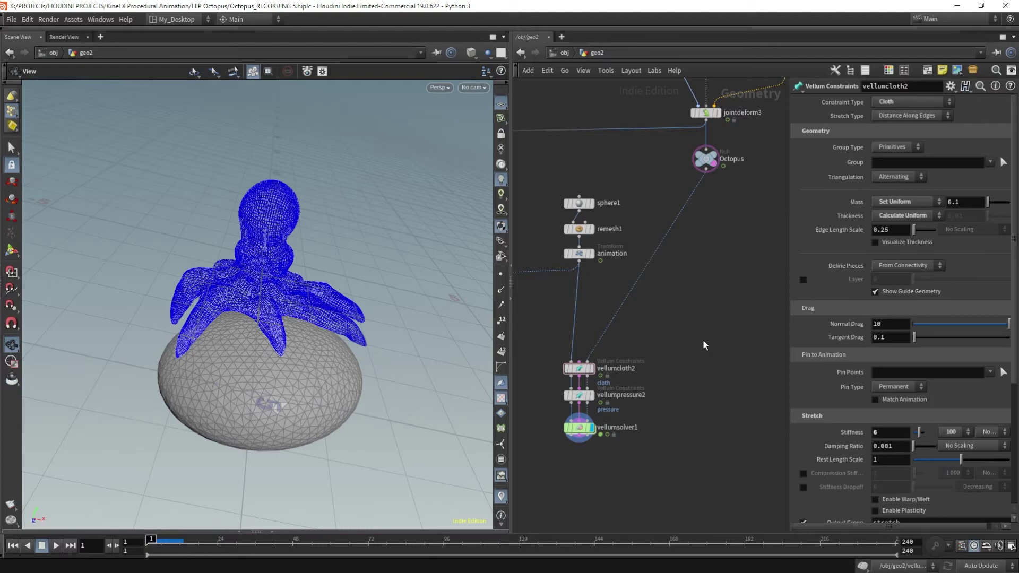
Play the solver simulation with vellumcloth2 and vellumpressure2, rewind it and view the balloon from the side.
{"action": "key", "text": "Up"}
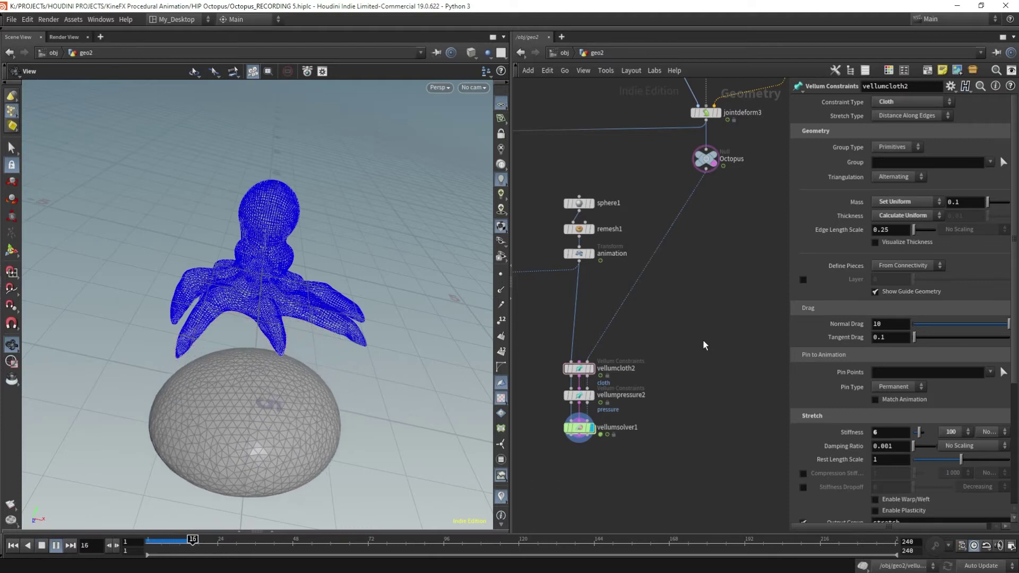
{"action": "key", "text": "ctrl+Up"}
{"action": "left_click_drag", "start_coordinate": [319, 329], "coordinate": [393, 319]}
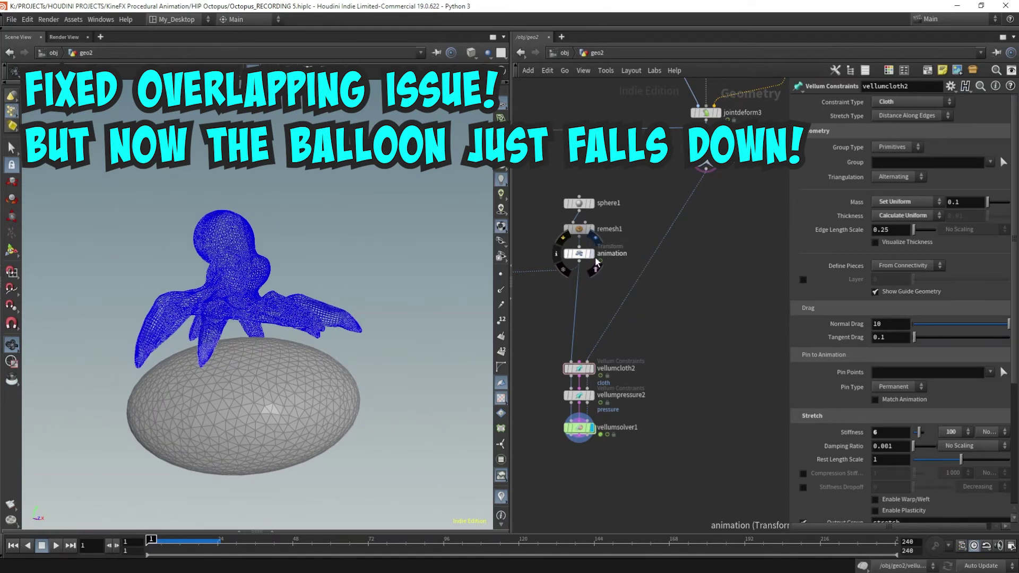
Display the animation node and play its keyframed motion from the first frame.
{"action": "left_click", "coordinate": [598, 269]}
{"action": "key", "text": "Up"}
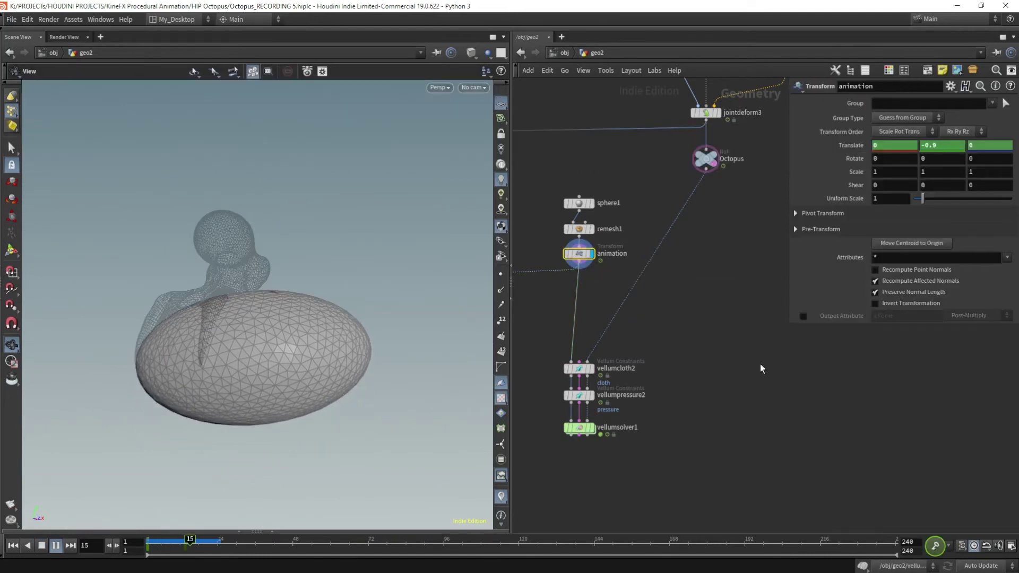
{"action": "key", "text": "Up"}
{"action": "key", "text": "ctrl+Up"}
{"action": "key", "text": "Up"}
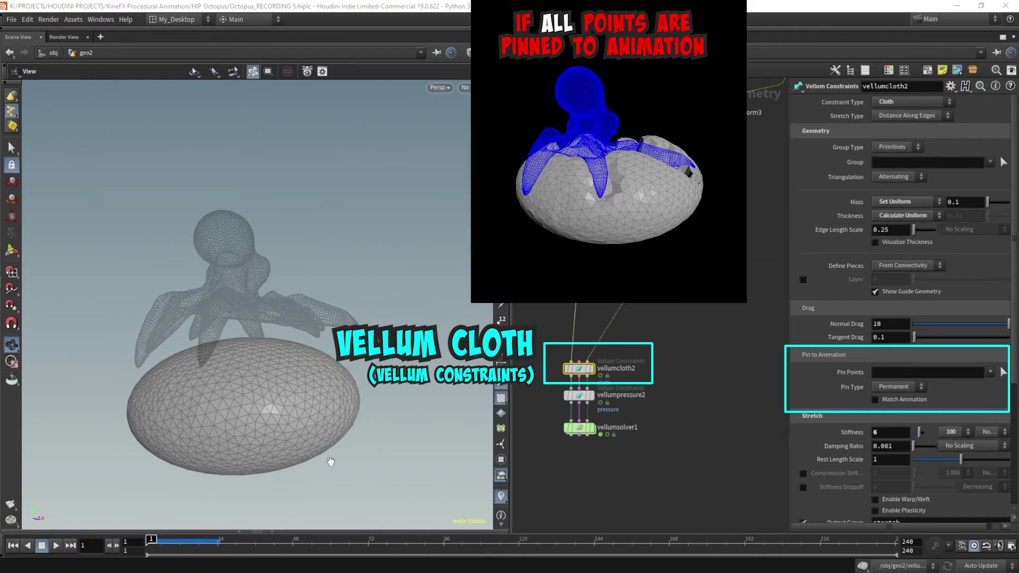
Lasso-select visible points on the balloon's underside as the Pin Points of vellumcloth2.
{"action": "left_click_drag", "start_coordinate": [354, 368], "coordinate": [366, 284]}
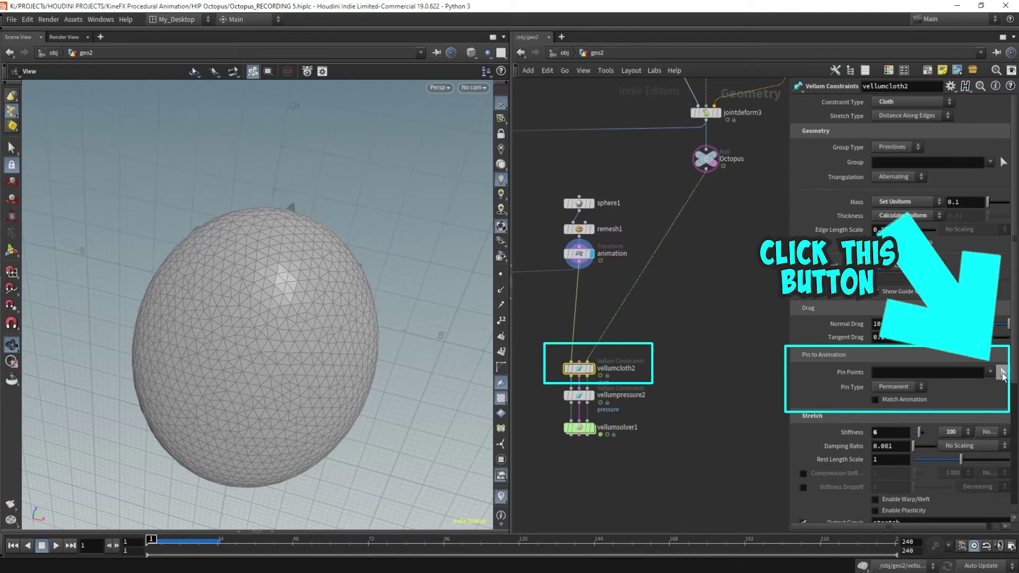
{"action": "left_click", "coordinate": [1003, 373]}
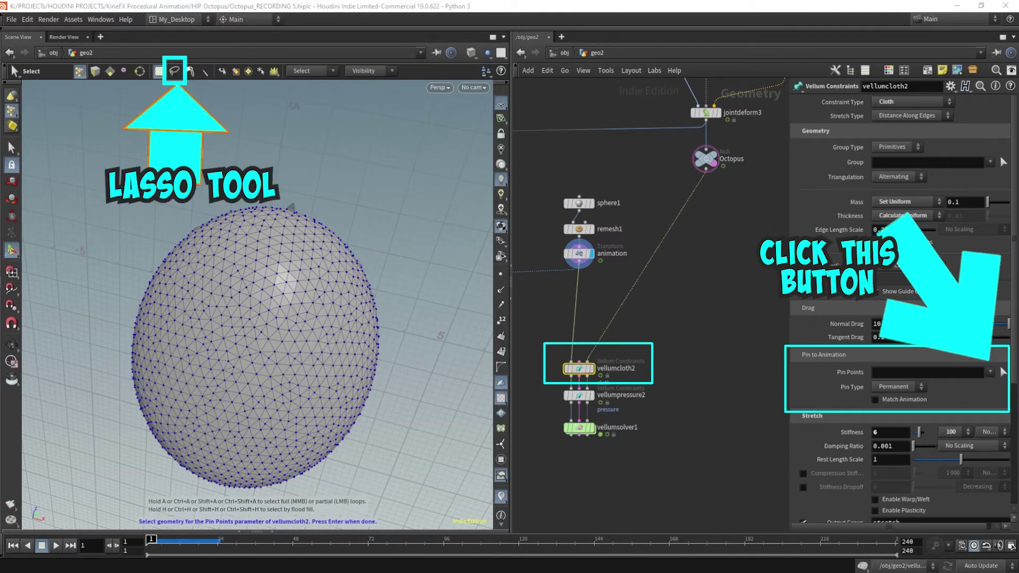
{"action": "left_click", "coordinate": [174, 70]}
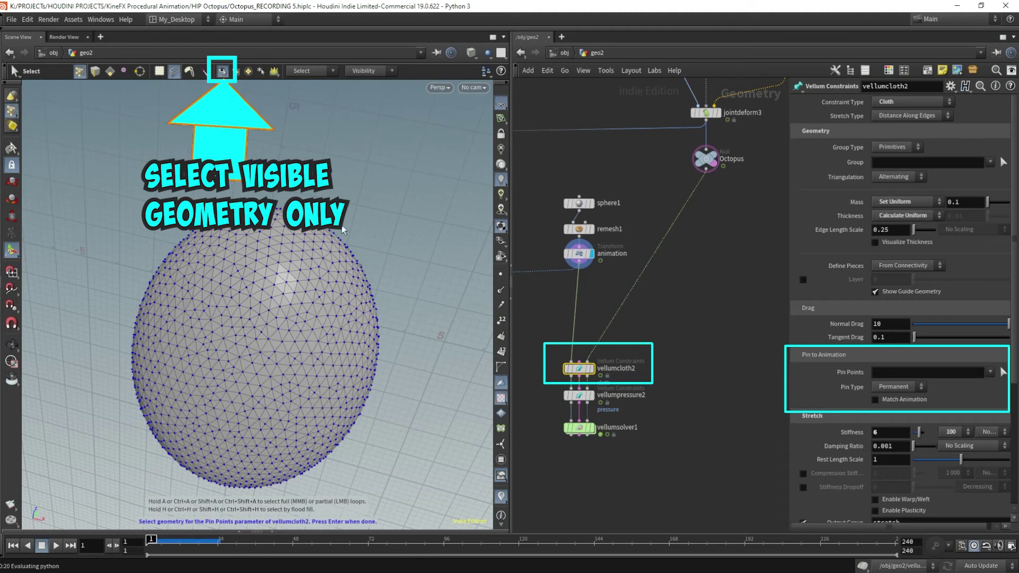
{"action": "left_click_drag", "start_coordinate": [342, 229], "coordinate": [358, 205], "text": "alt"}
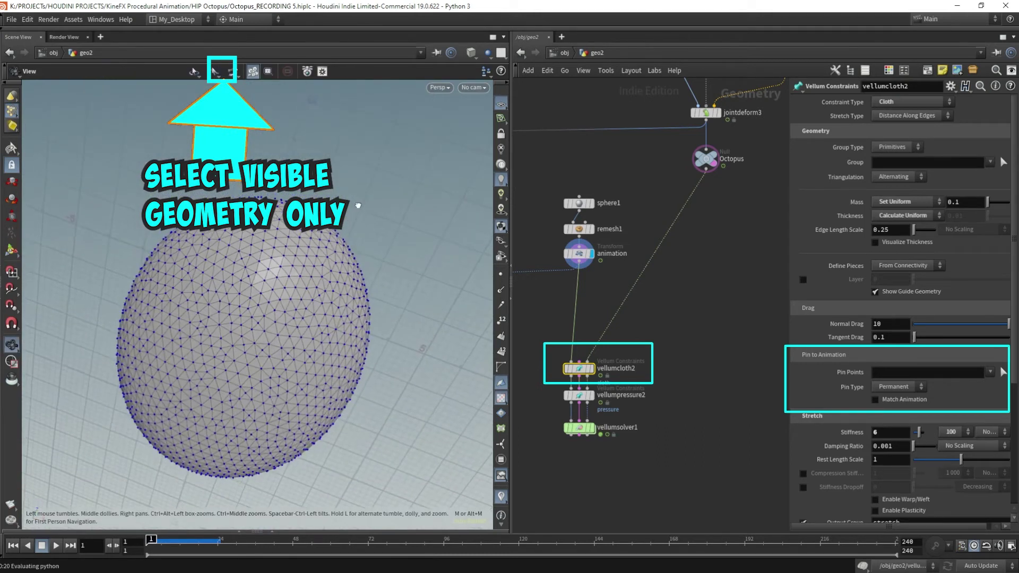
{"action": "key", "text": "s"}
{"action": "mouse_move", "coordinate": [205, 238]}
{"action": "left_mouse_down"}
{"action": "mouse_move", "coordinate": [189, 286]}
{"action": "mouse_move", "coordinate": [239, 447]}
{"action": "mouse_move", "coordinate": [230, 223]}
{"action": "mouse_move", "coordinate": [207, 384]}
{"action": "mouse_move", "coordinate": [231, 387]}
{"action": "mouse_move", "coordinate": [211, 241]}
{"action": "mouse_move", "coordinate": [140, 354]}
{"action": "left_mouse_up"}
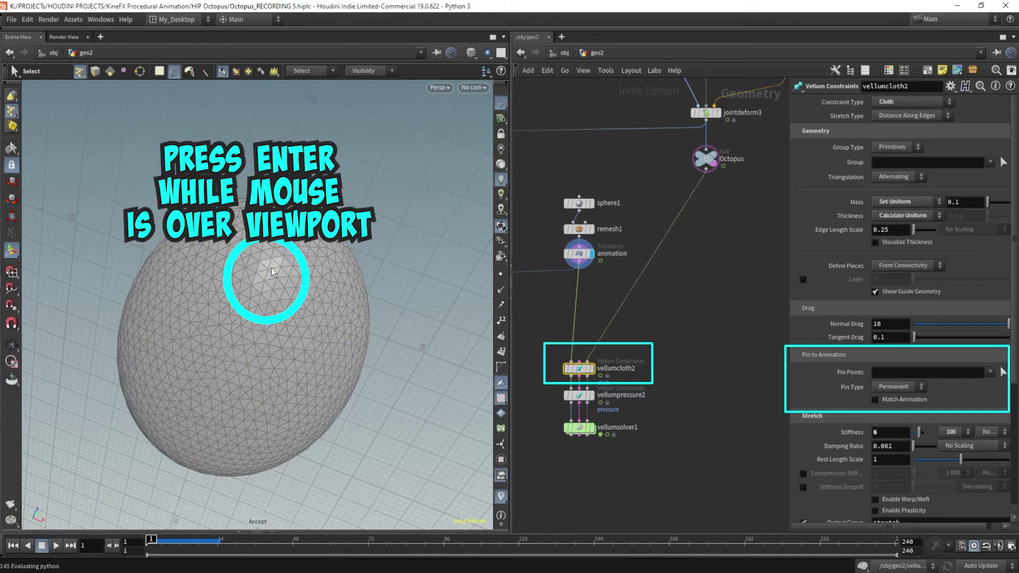
{"action": "key", "text": "Return"}
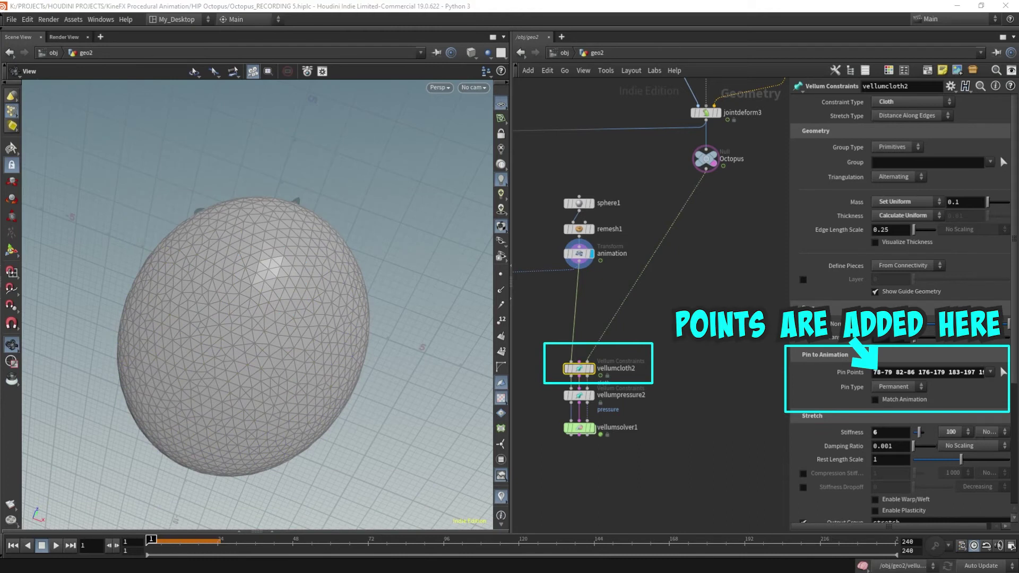
Set vellumcloth2's Pin Type to Soft and enable Match Animation.
{"action": "left_click_drag", "start_coordinate": [324, 234], "coordinate": [350, 361]}
{"action": "left_click", "coordinate": [896, 387]}
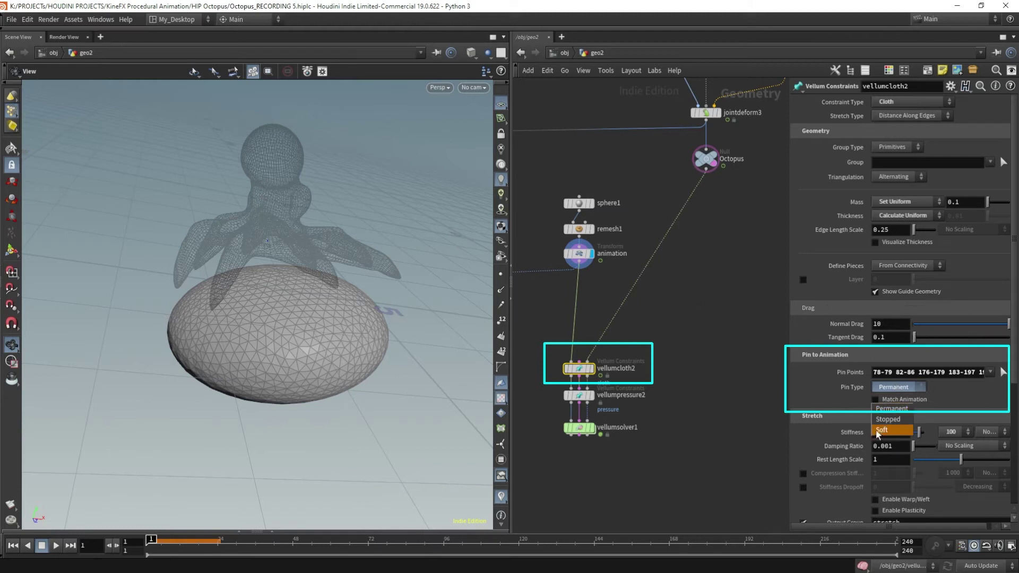
{"action": "left_click", "coordinate": [878, 430]}
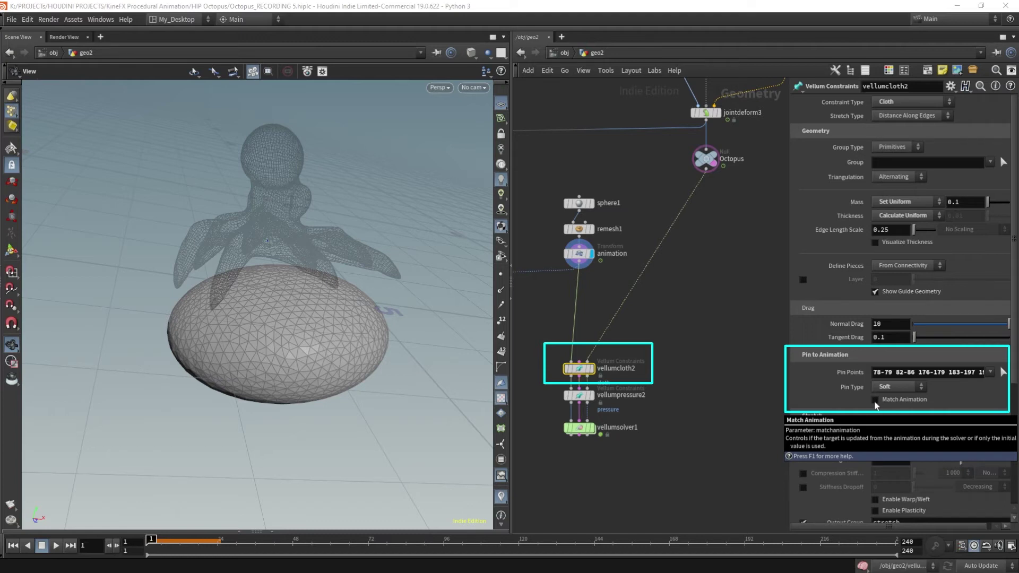
{"action": "left_click", "coordinate": [876, 401]}
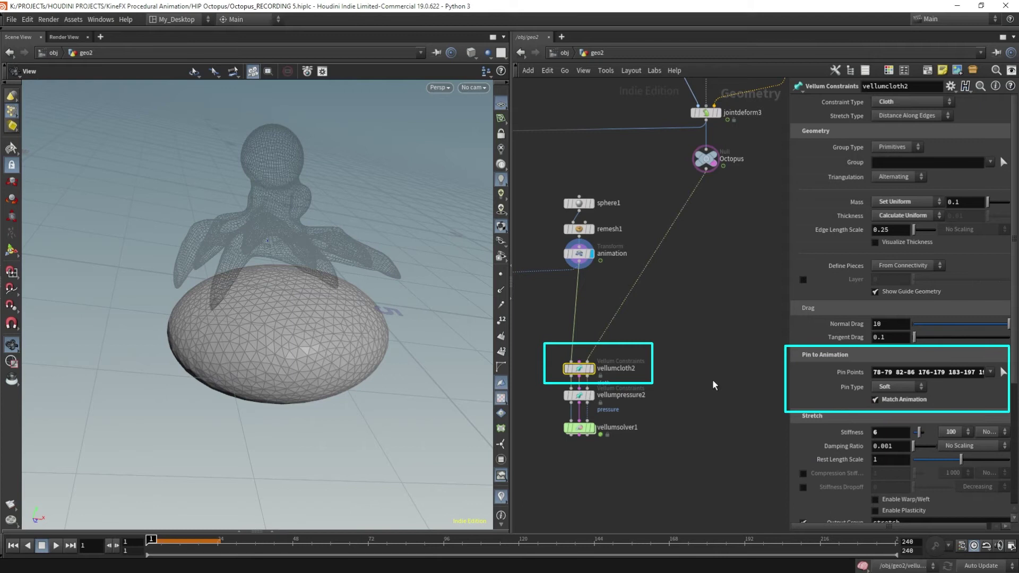
Replay the vellumsolver1 simulation with the pinned points, inspect the balloon from below, rewind and reselect vellumcloth2.
{"action": "left_click", "coordinate": [705, 355]}
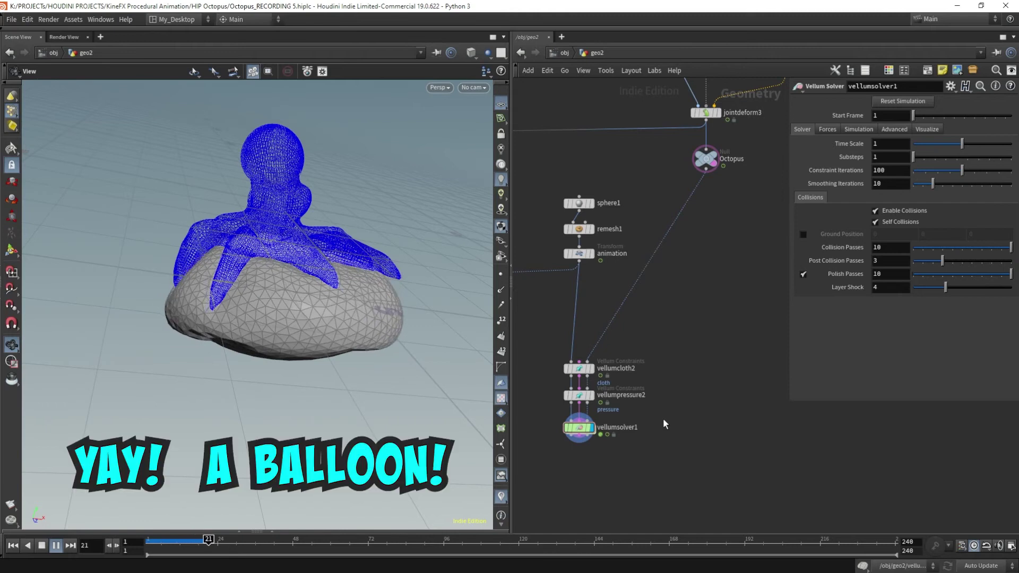
{"action": "key", "text": "Escape"}
{"action": "left_click_drag", "start_coordinate": [241, 260], "coordinate": [307, 212]}
{"action": "key", "text": "ctrl+Up"}
{"action": "key", "text": "Up"}
{"action": "key", "text": "ctrl+Up"}
{"action": "left_click", "coordinate": [579, 368]}
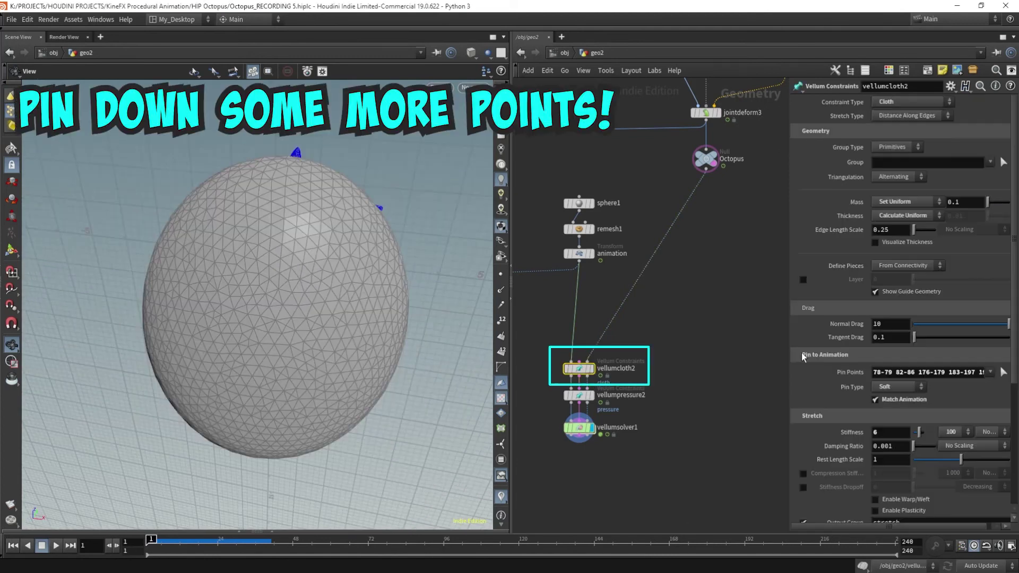
Reselect vellumcloth2's Pin Points to cover more points on the balloon's underside.
{"action": "left_click", "coordinate": [1003, 372]}
{"action": "mouse_move", "coordinate": [323, 301]}
{"action": "left_mouse_down", "text": "alt"}
{"action": "mouse_move", "coordinate": [362, 324]}
{"action": "mouse_move", "coordinate": [269, 468]}
{"action": "mouse_move", "coordinate": [218, 355]}
{"action": "left_mouse_up", "text": "alt"}
{"action": "left_click_drag", "start_coordinate": [242, 387], "coordinate": [291, 321], "text": "alt"}
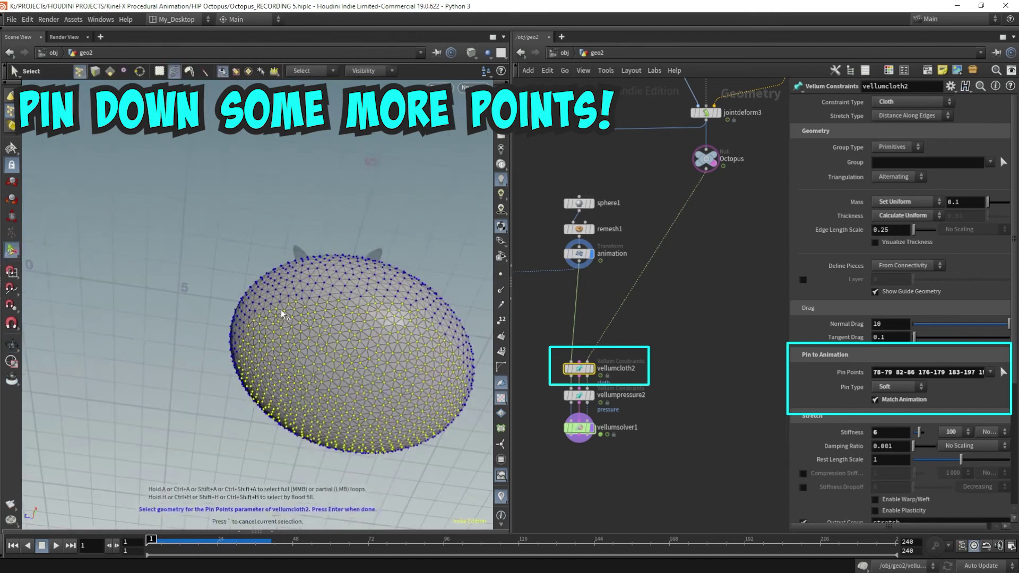
{"action": "left_click_drag", "start_coordinate": [298, 246], "coordinate": [273, 296], "text": "alt"}
{"action": "key", "text": "Return"}
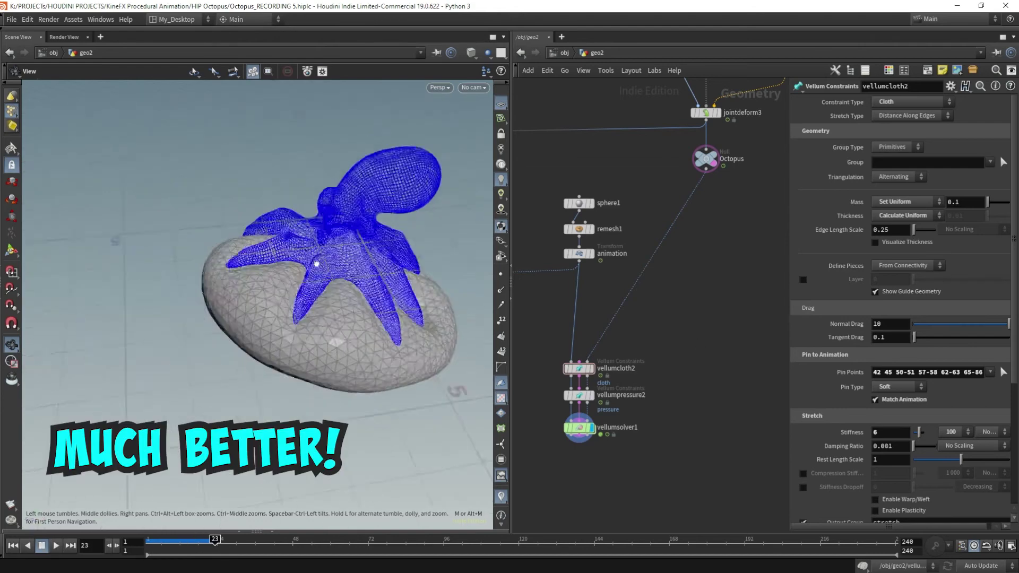
Add a Vellum Post-Process node below vellumsolver1, wire it to the solver's outputs and display it.
{"action": "left_click_drag", "start_coordinate": [316, 263], "coordinate": [403, 265]}
{"action": "scroll", "coordinate": [246, 303], "scroll_direction": "up", "scroll_amount": 5}
{"action": "key", "text": "Tab"}
{"action": "type", "text": "vellumpo"}
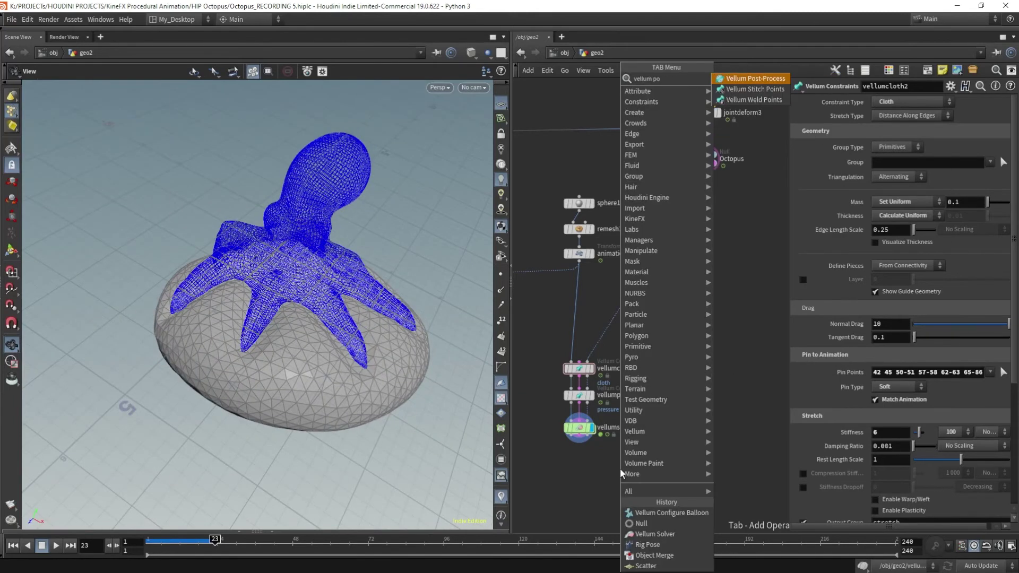
{"action": "key", "text": "Return"}
{"action": "left_click", "coordinate": [579, 457]}
{"action": "left_click", "coordinate": [592, 457]}
{"action": "left_click_drag", "start_coordinate": [585, 454], "coordinate": [584, 467]}
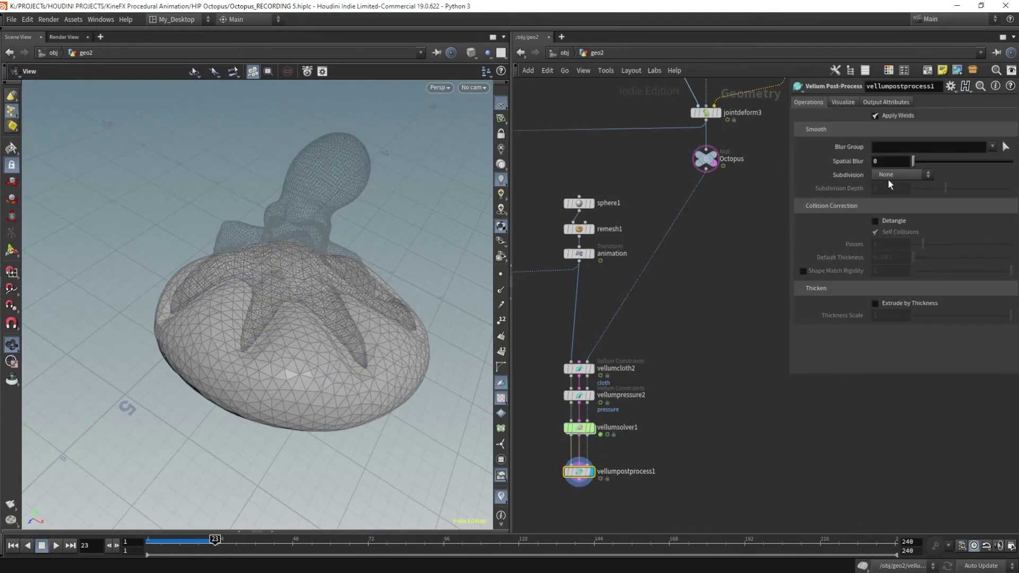
Set vellumpostprocess1's Subdivision to Catmull-Clark with a Subdivision Depth of 2.
{"action": "left_click", "coordinate": [905, 176]}
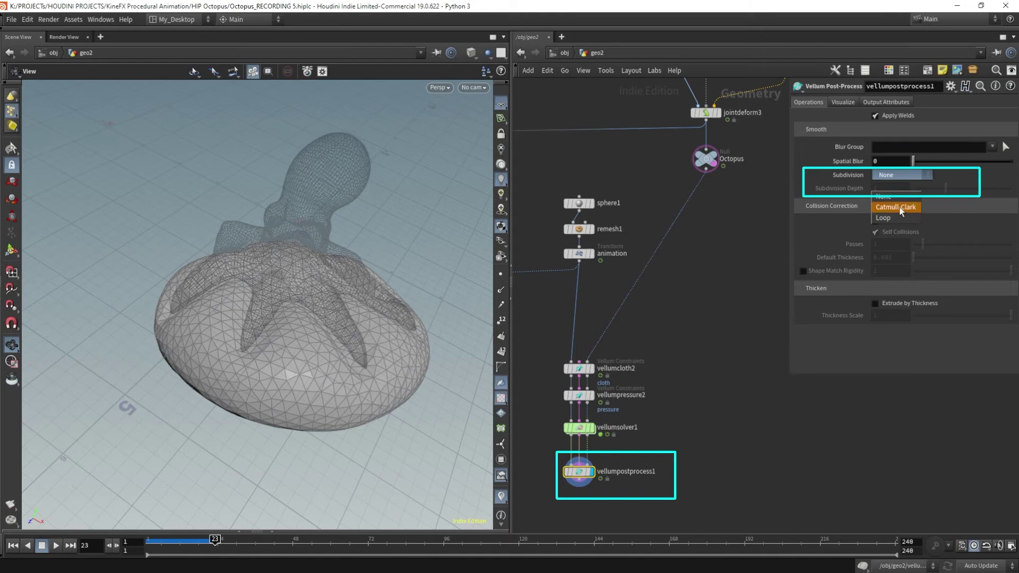
{"action": "left_click", "coordinate": [897, 207]}
{"action": "double_click", "coordinate": [878, 189]}
{"action": "type", "text": "2"}
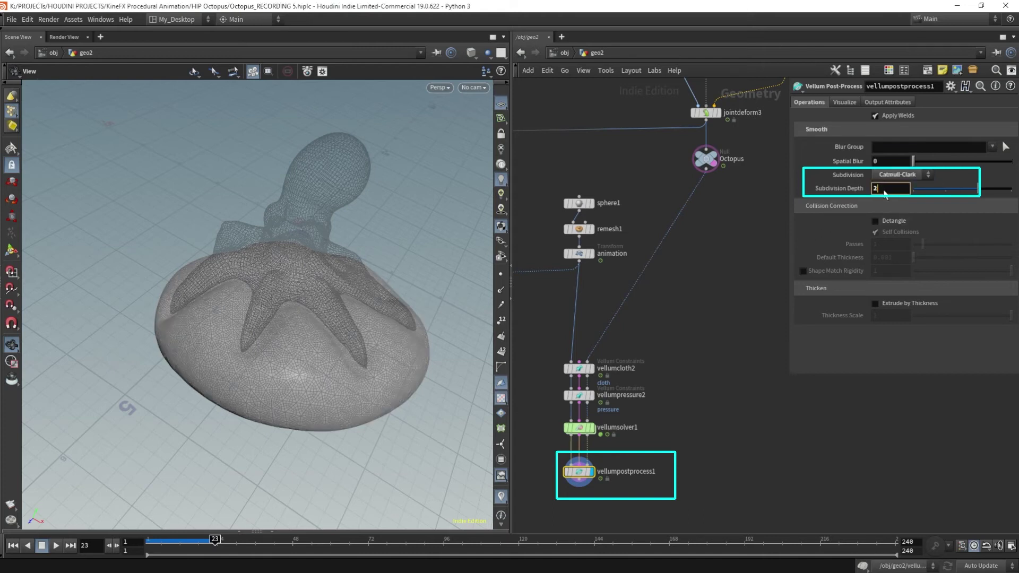
{"action": "left_click_drag", "start_coordinate": [237, 309], "coordinate": [273, 294]}
{"action": "scroll", "coordinate": [273, 293], "scroll_direction": "up", "scroll_amount": 5}
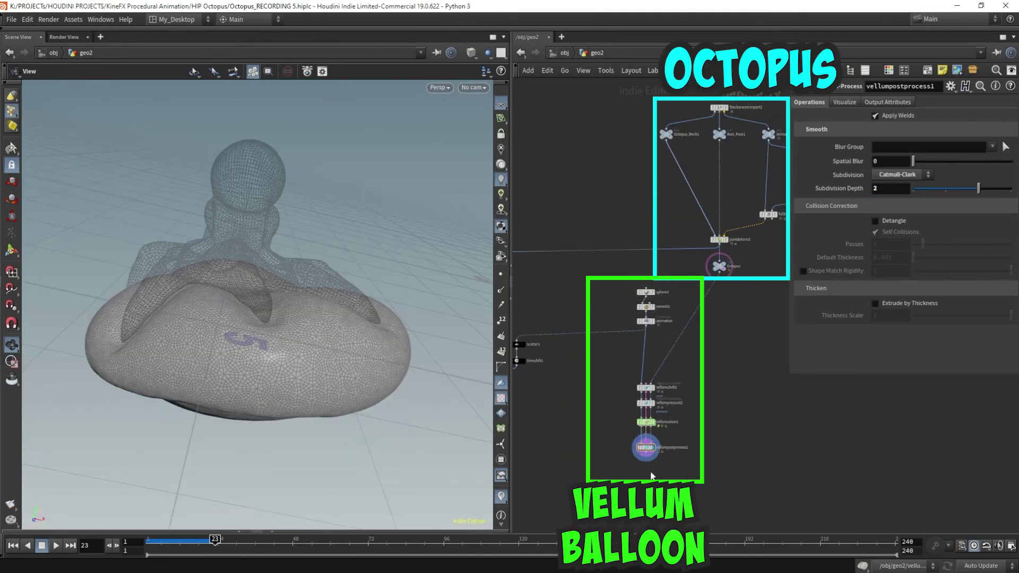
Merge the Octopus null with vellumpostprocess1, display the merge and look through cam5.
{"action": "left_click", "coordinate": [719, 266]}
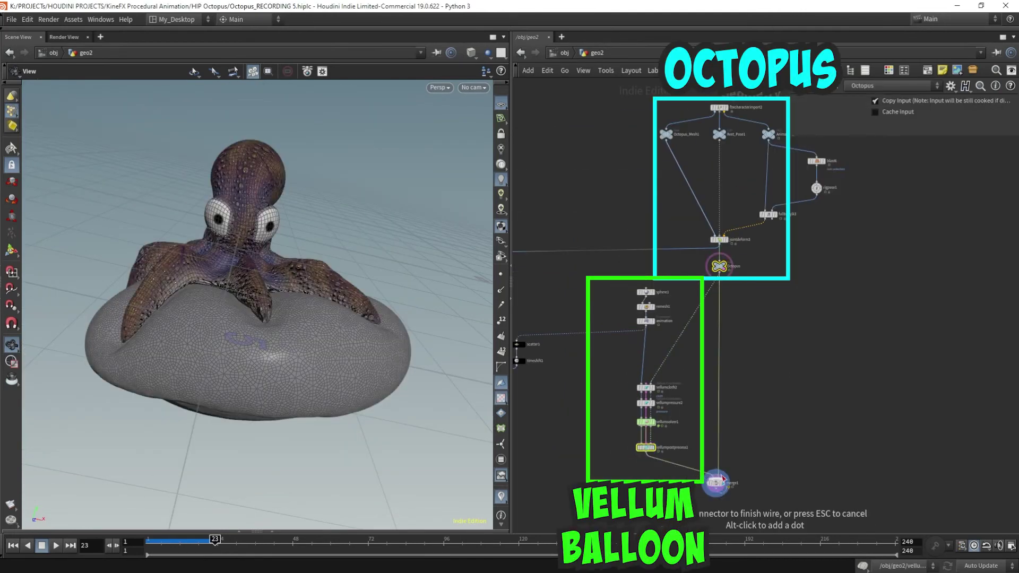
{"action": "key", "text": "f"}
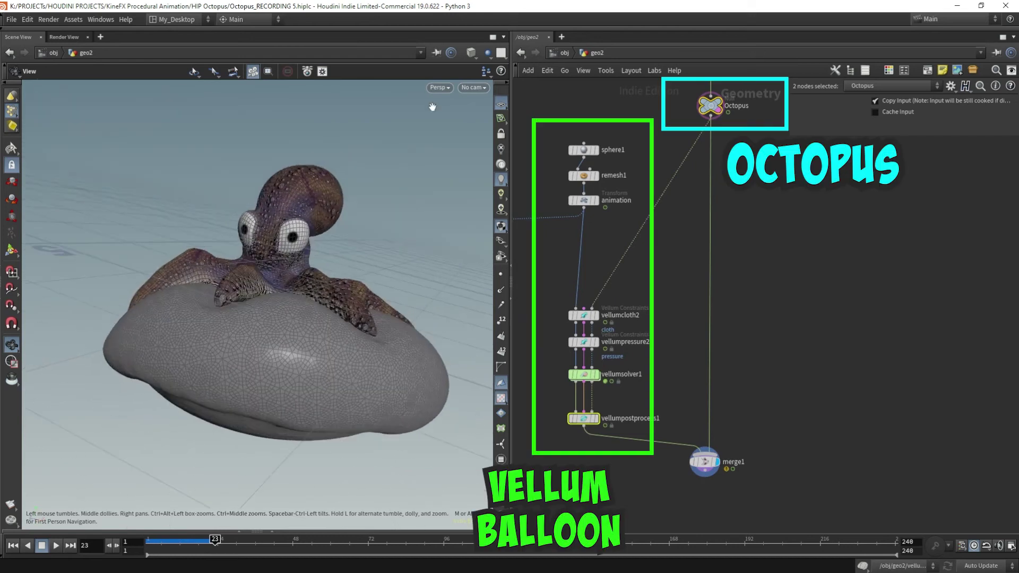
{"action": "left_click", "coordinate": [473, 88]}
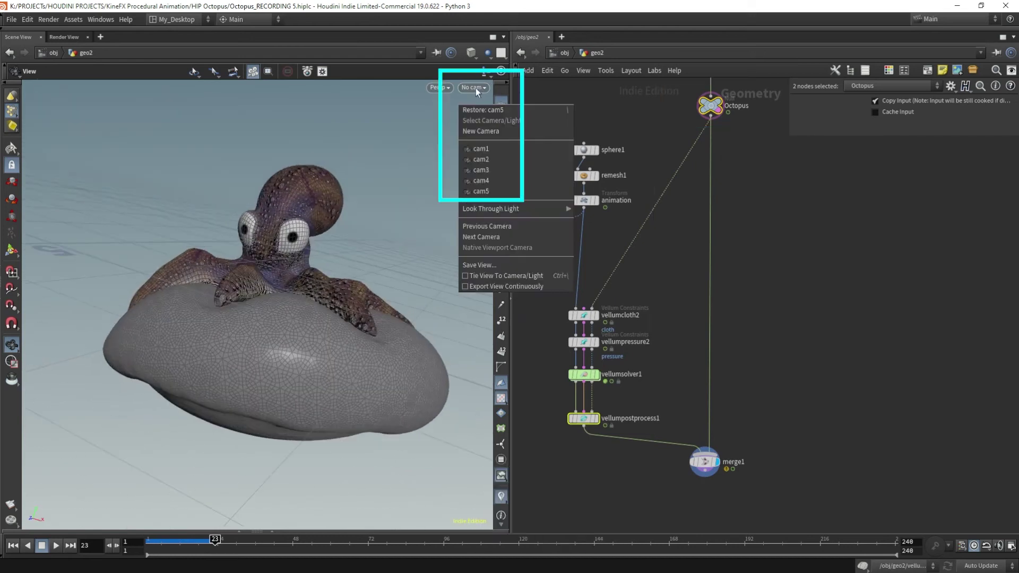
{"action": "left_click", "coordinate": [480, 192]}
{"action": "left_click_drag", "start_coordinate": [331, 235], "coordinate": [235, 276]}
{"action": "left_click", "coordinate": [501, 134]}
Select rigpose1 and move the leg6_tip joint at frame 23 to test the balloon's reaction.
{"action": "scroll", "coordinate": [690, 239], "scroll_direction": "down", "scroll_amount": 3}
{"action": "middle_click_drag", "start_coordinate": [780, 149], "coordinate": [780, 305]}
{"action": "middle_click_drag", "start_coordinate": [774, 441], "coordinate": [768, 325]}
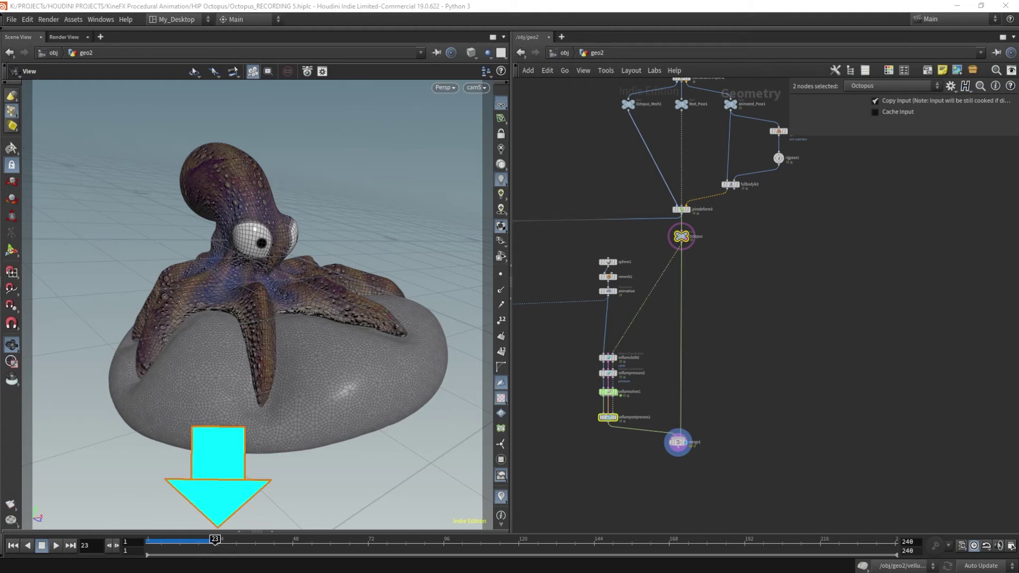
{"action": "middle_click_drag", "start_coordinate": [802, 291], "coordinate": [808, 266]}
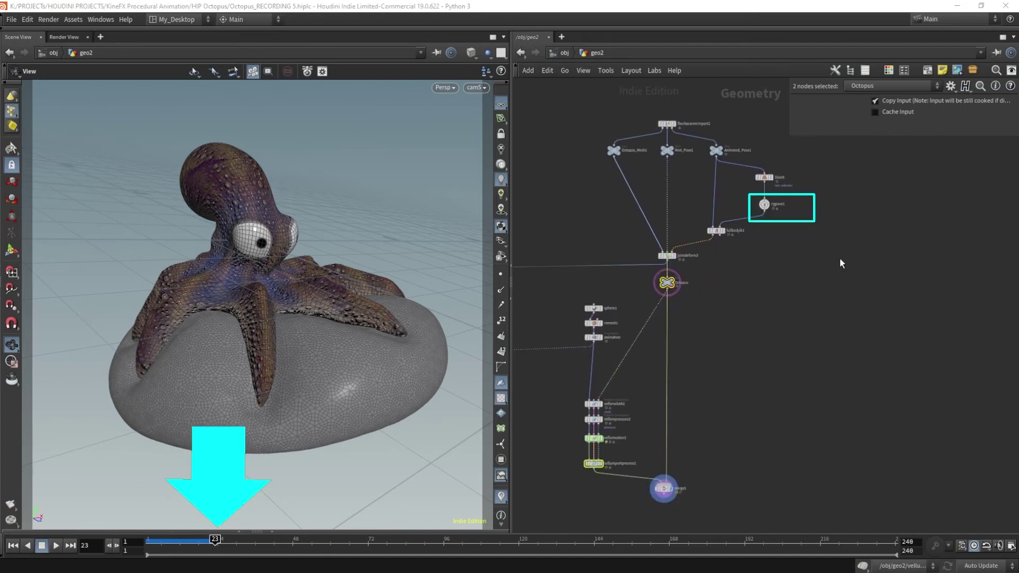
{"action": "left_click", "coordinate": [764, 204]}
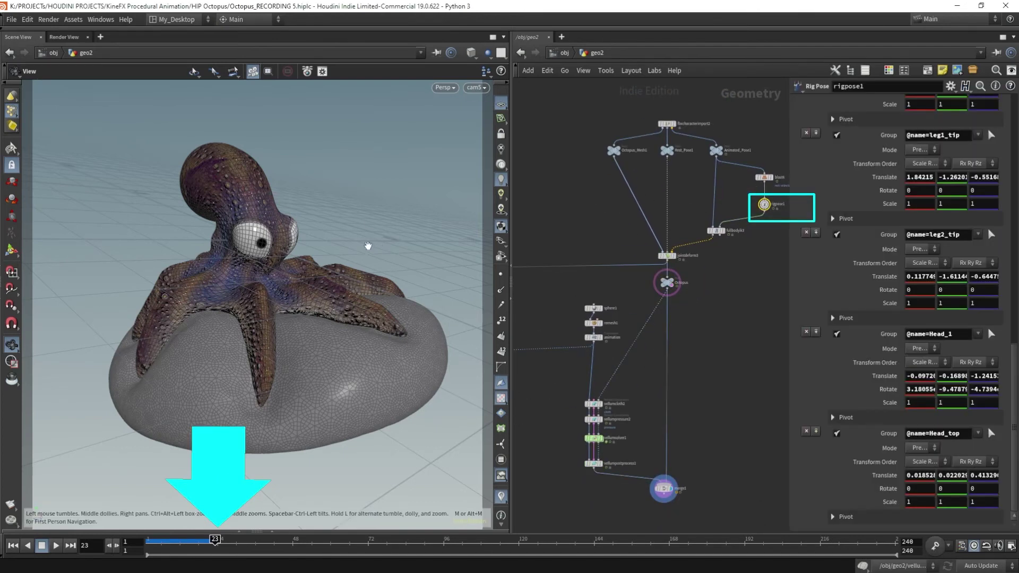
{"action": "key", "text": "Return"}
{"action": "left_click_drag", "start_coordinate": [392, 362], "coordinate": [392, 369]}
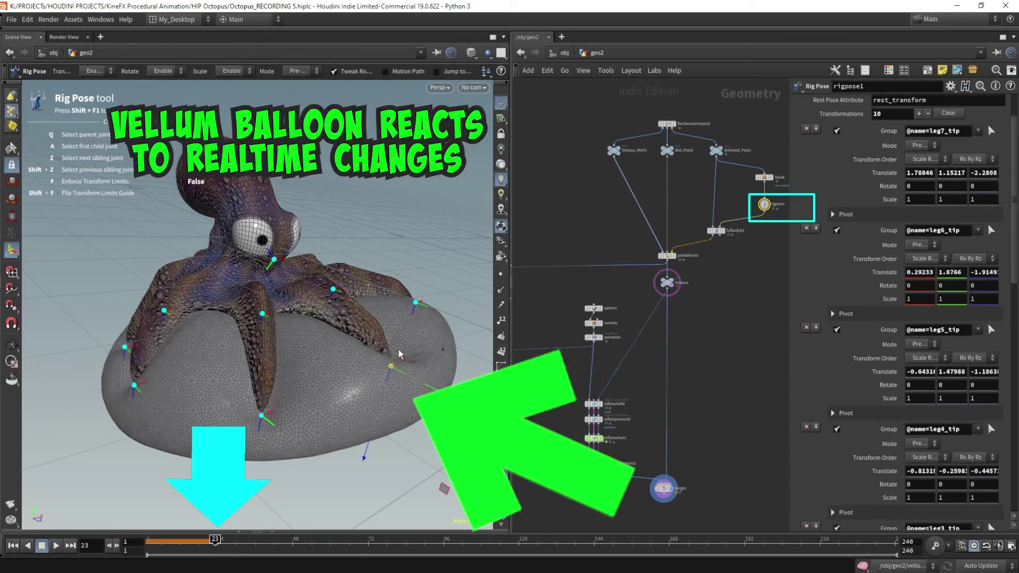
{"action": "mouse_move", "coordinate": [412, 313]}
{"action": "left_mouse_down", "text": "alt"}
{"action": "mouse_move", "coordinate": [336, 326]}
{"action": "mouse_move", "coordinate": [303, 290]}
{"action": "mouse_move", "coordinate": [393, 281]}
{"action": "mouse_move", "coordinate": [398, 311]}
{"action": "left_mouse_up", "text": "alt"}
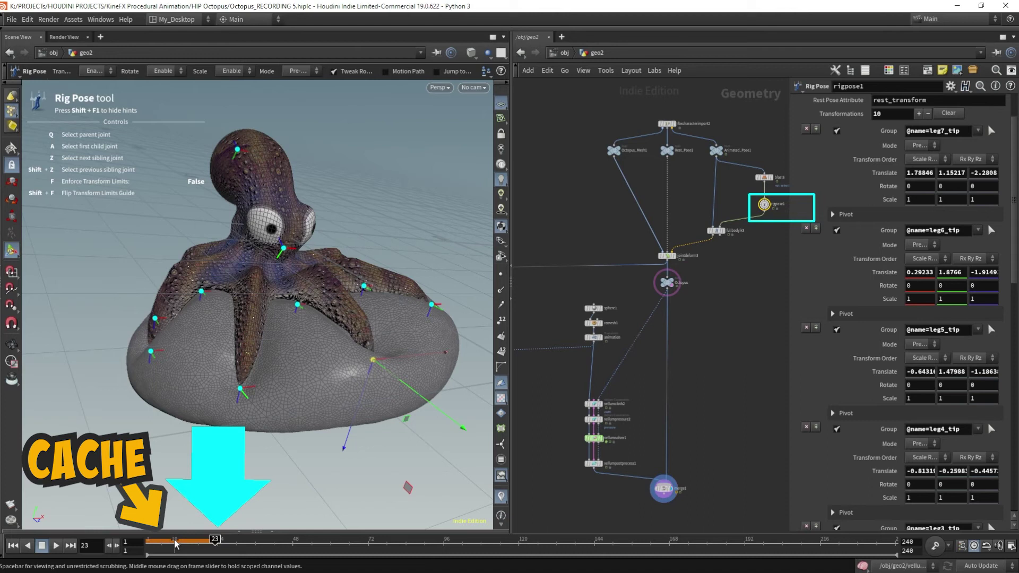
{"action": "left_click_drag", "start_coordinate": [453, 313], "coordinate": [210, 322]}
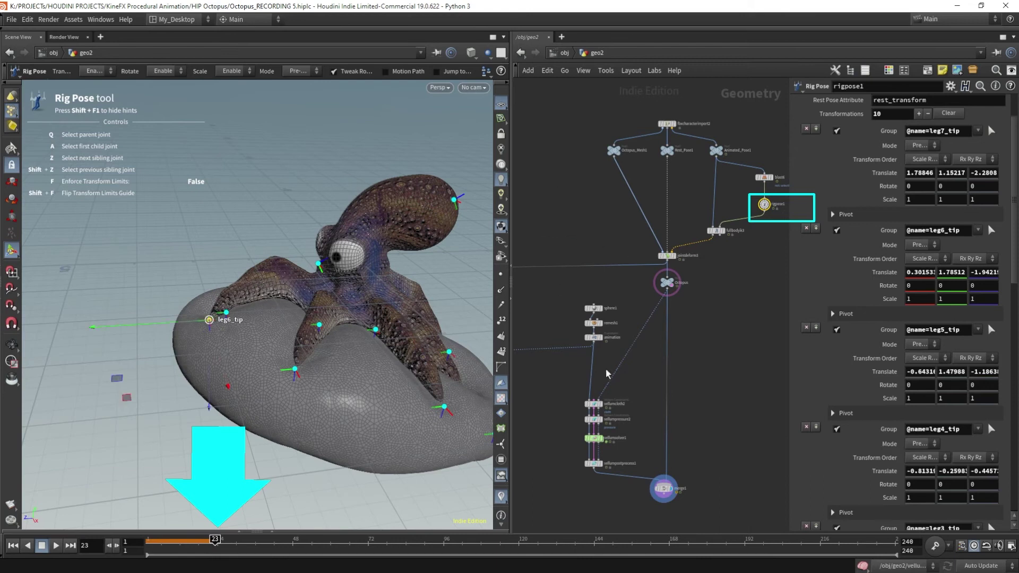
Enable point snapping and reposition the leg6_tip joint on the balloon's surface.
{"action": "middle_click_drag", "start_coordinate": [523, 307], "coordinate": [618, 291]}
{"action": "mouse_move", "coordinate": [621, 370]}
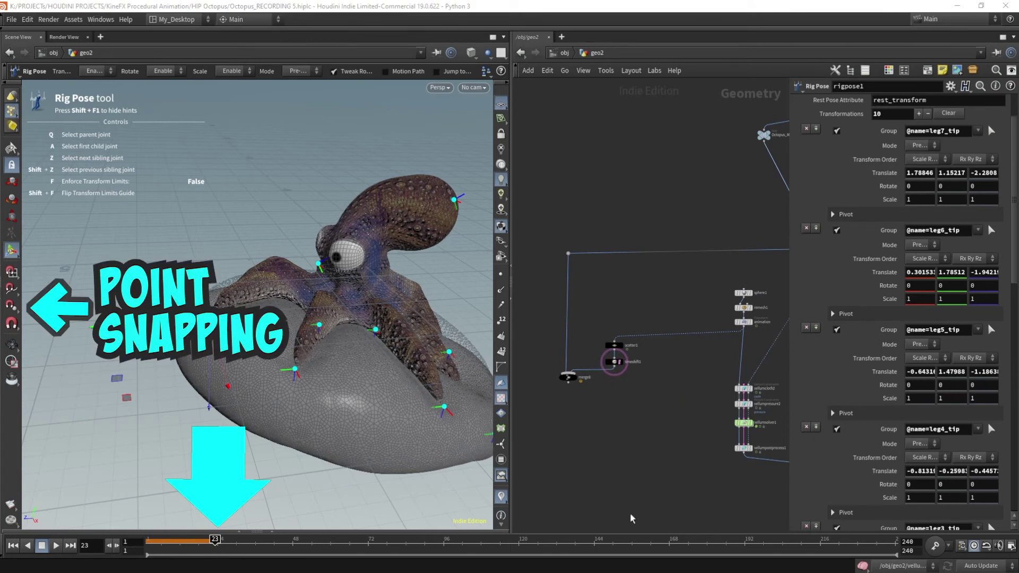
{"action": "left_click", "coordinate": [12, 307]}
{"action": "left_click_drag", "start_coordinate": [238, 318], "coordinate": [352, 398]}
{"action": "middle_click_drag", "start_coordinate": [352, 398], "coordinate": [425, 297], "text": "alt"}
Snap the leg5_tip joint onto the front of the balloon's surface.
{"action": "left_click_drag", "start_coordinate": [311, 310], "coordinate": [239, 335]}
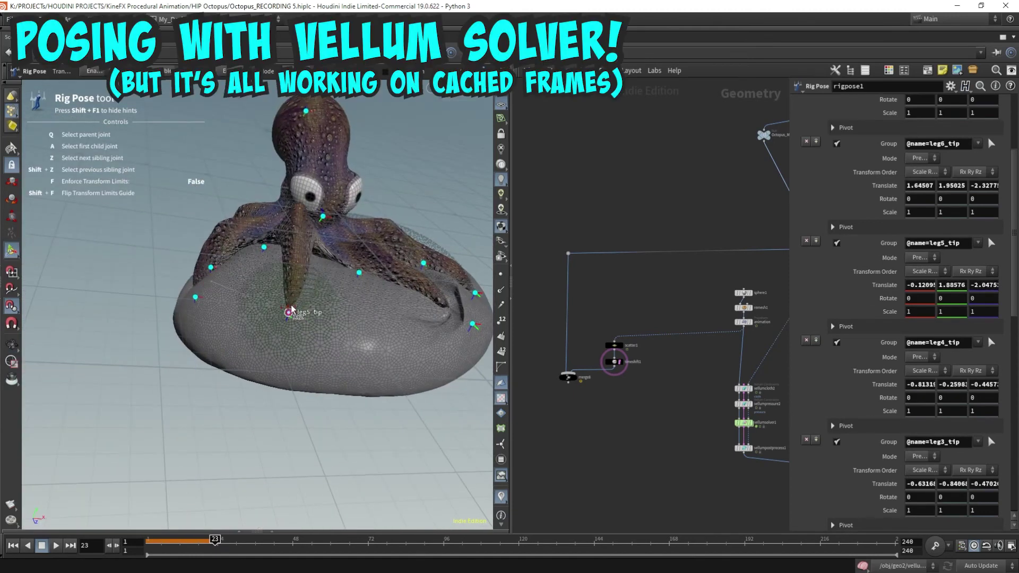
{"action": "left_click_drag", "start_coordinate": [297, 318], "coordinate": [340, 332], "text": "alt"}
{"action": "left_click_drag", "start_coordinate": [441, 388], "coordinate": [366, 311], "text": "alt"}
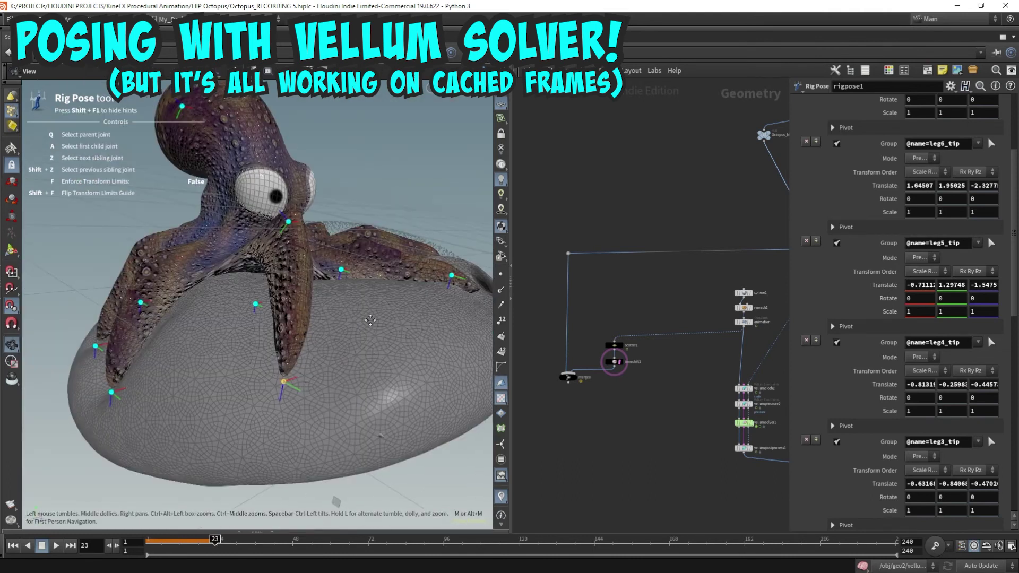
Snap the leg4_tip joint onto the balloon's surface and return to the cam5 view.
{"action": "middle_click_drag", "start_coordinate": [412, 361], "coordinate": [492, 321]}
{"action": "left_click", "coordinate": [113, 392]}
{"action": "left_click_drag", "start_coordinate": [201, 391], "coordinate": [180, 367]}
{"action": "left_click", "coordinate": [473, 93]}
{"action": "left_click", "coordinate": [481, 192]}
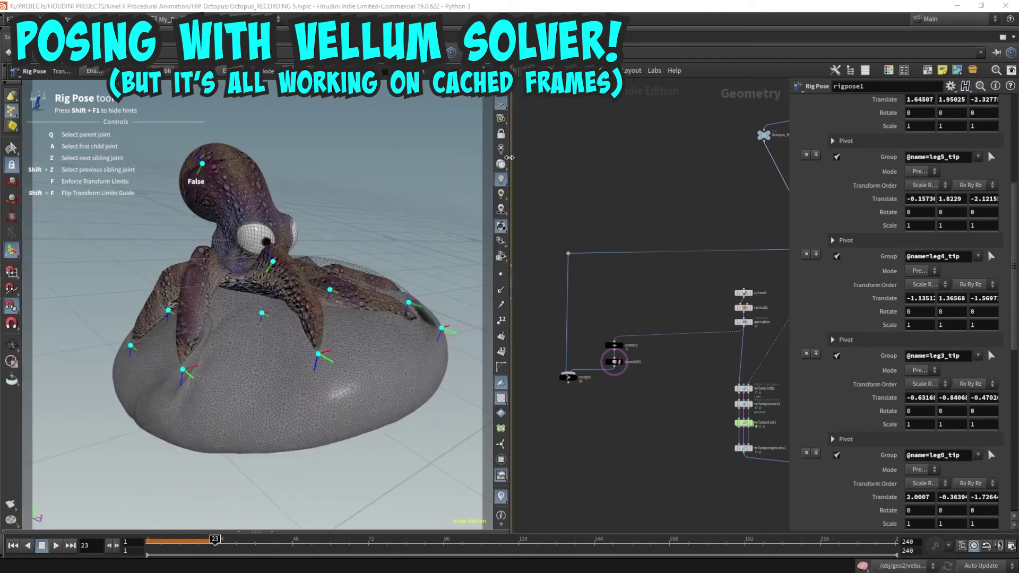
Replay the Vellum simulation with the revised octopus pose and rewind to the first frame.
{"action": "left_click_drag", "start_coordinate": [298, 249], "coordinate": [261, 249], "text": "alt"}
{"action": "key", "text": "Escape"}
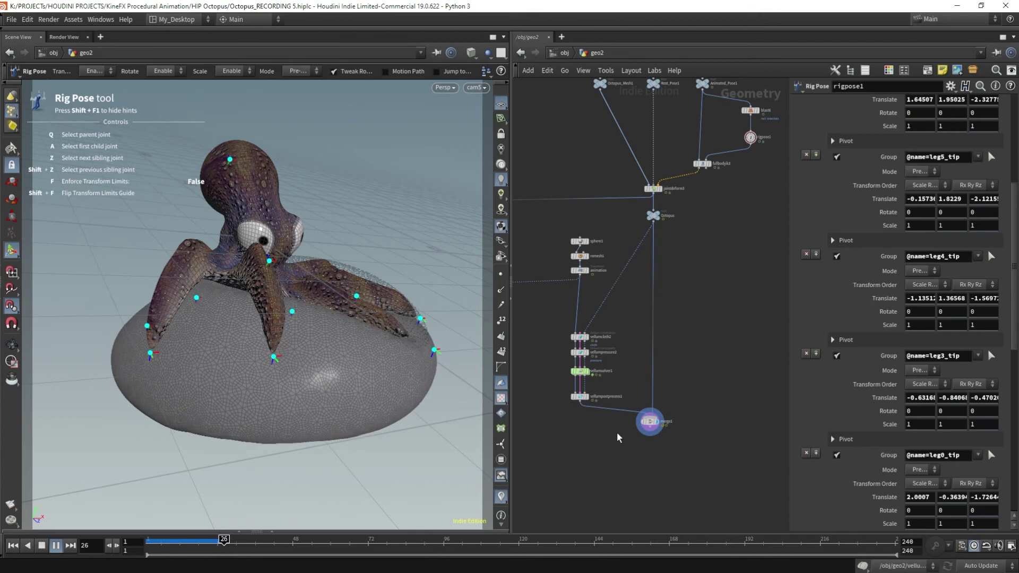
{"action": "key", "text": "Up"}
{"action": "key", "text": "ctrl+Up"}
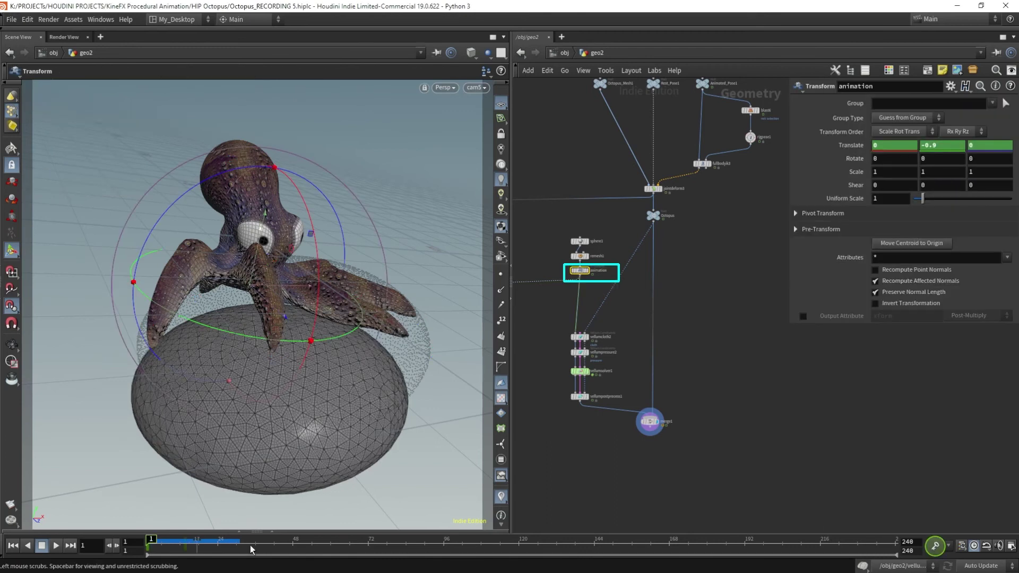
Raise the animation node's keyframed Translate Y at frame 13 and replay the simulation.
{"action": "left_click", "coordinate": [184, 545]}
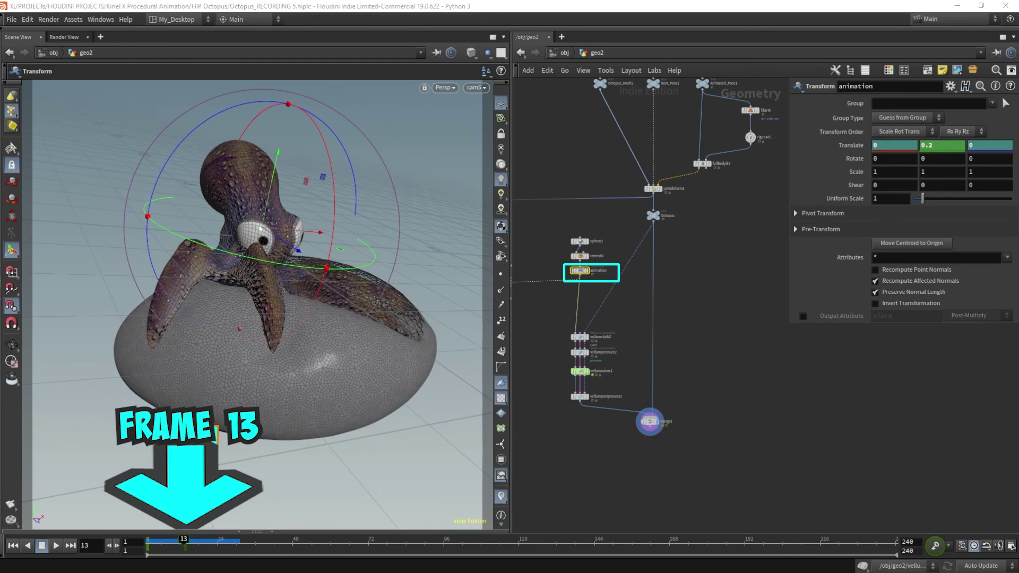
{"action": "left_click", "coordinate": [948, 148]}
{"action": "scroll", "coordinate": [947, 145], "scroll_direction": "up", "scroll_amount": 4}
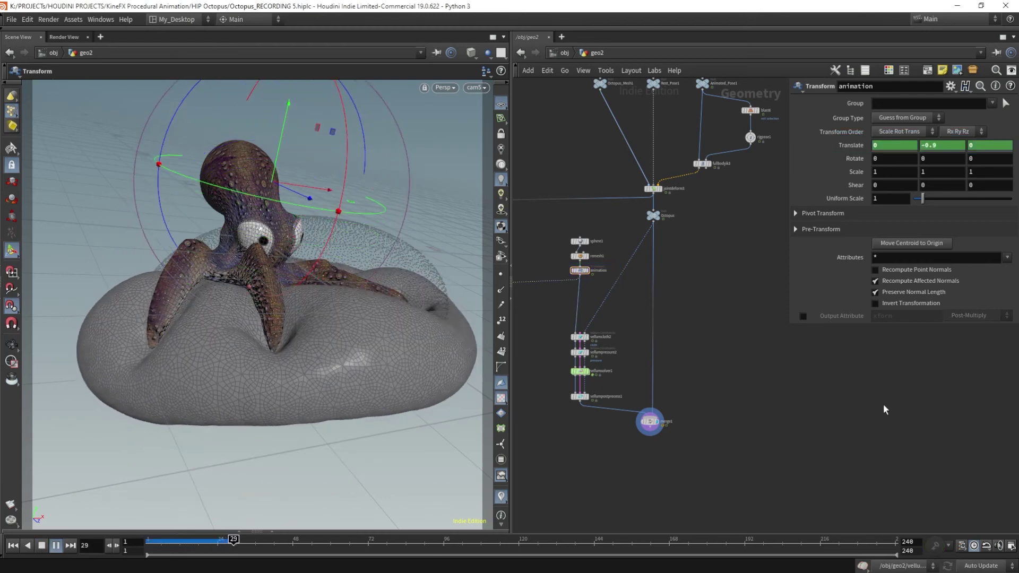
{"action": "key", "text": "Escape"}
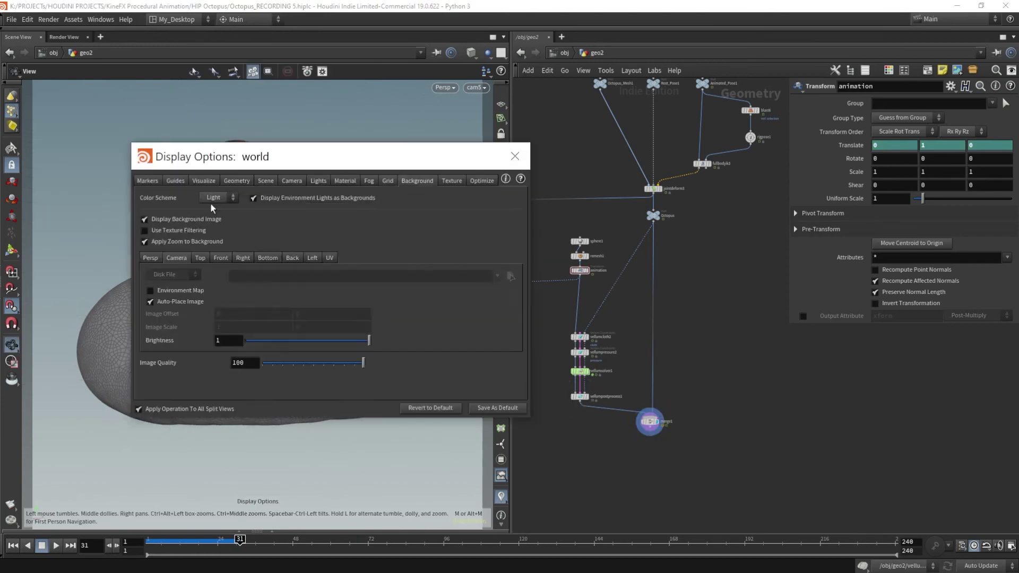